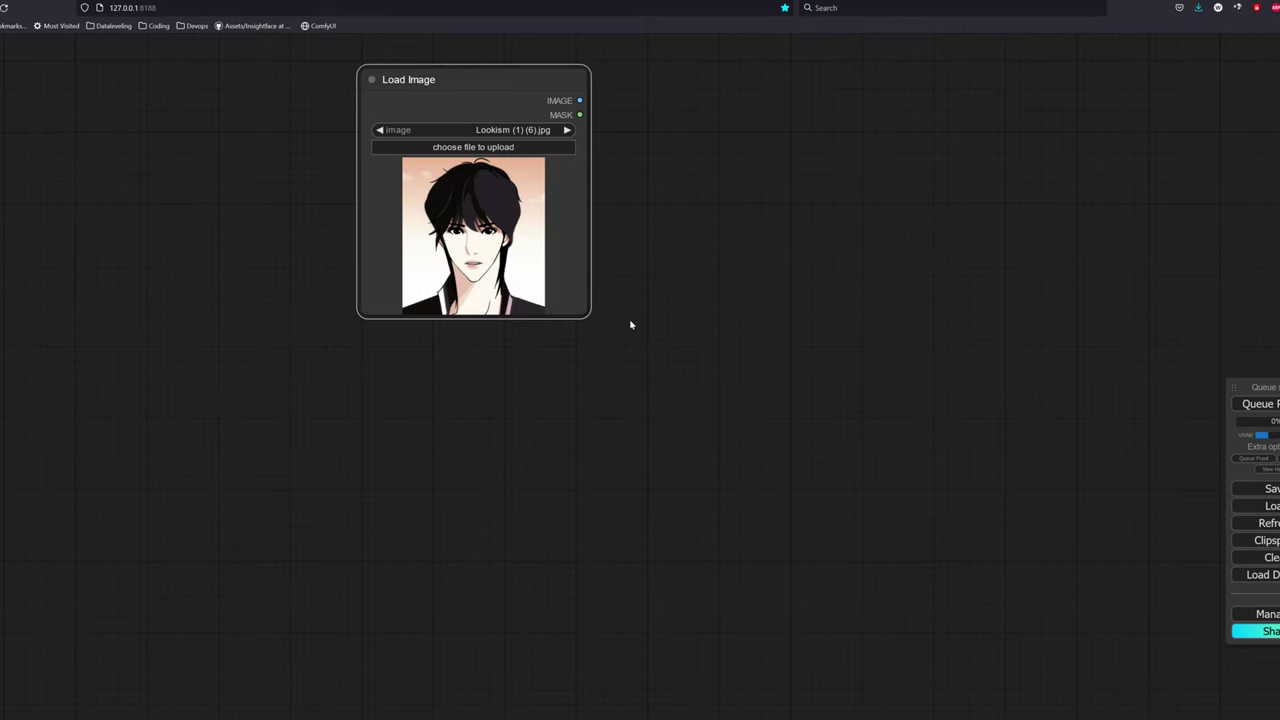
Duplicate the Load Image node and combine both images in a Batch Images node
{"action": "left_click_drag", "start_coordinate": [534, 94], "coordinate": [526, 350]}
{"action": "left_click_drag", "start_coordinate": [581, 100], "coordinate": [655, 186]}
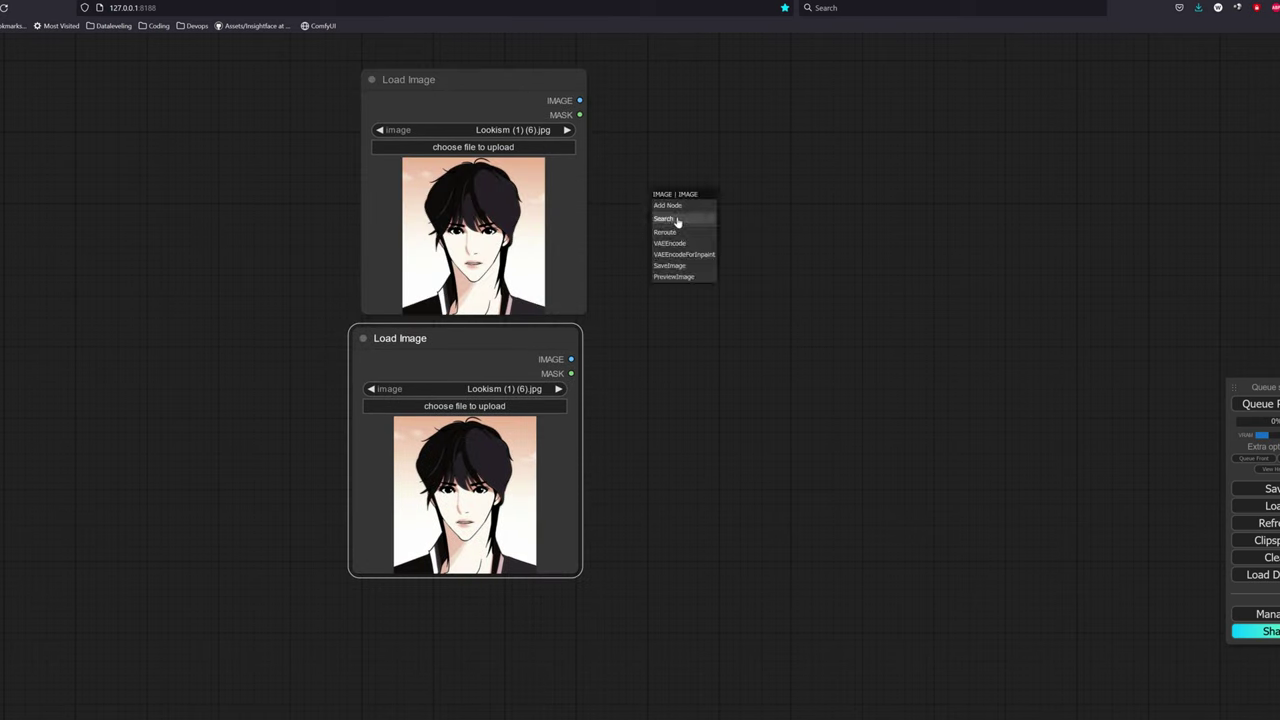
{"action": "left_click", "coordinate": [677, 223]}
{"action": "type", "text": "bat"}
{"action": "left_click", "coordinate": [677, 222]}
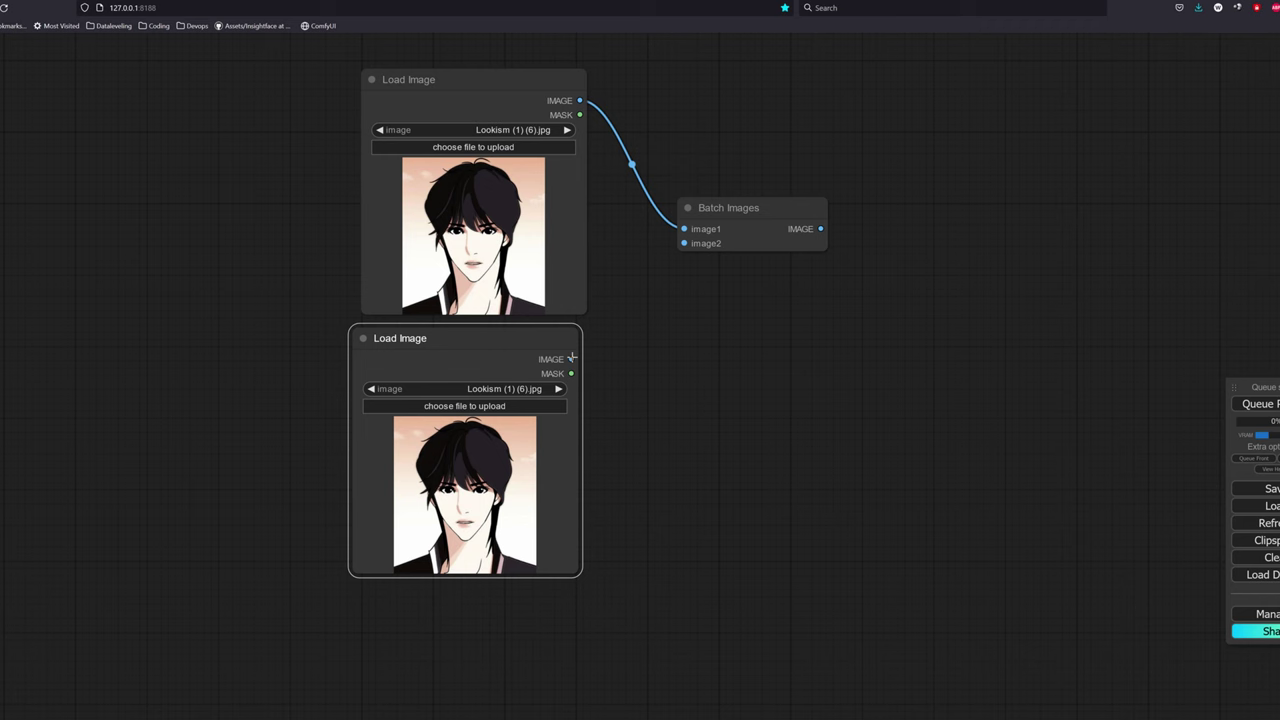
{"action": "left_click_drag", "start_coordinate": [571, 358], "coordinate": [686, 243]}
Add a second Batch Images node that joins the first batch with the third image
{"action": "mouse_move", "coordinate": [462, 352]}
{"action": "left_mouse_down"}
{"action": "mouse_move", "coordinate": [758, 441]}
{"action": "mouse_move", "coordinate": [746, 440]}
{"action": "left_mouse_up"}
{"action": "left_click_drag", "start_coordinate": [785, 222], "coordinate": [964, 309]}
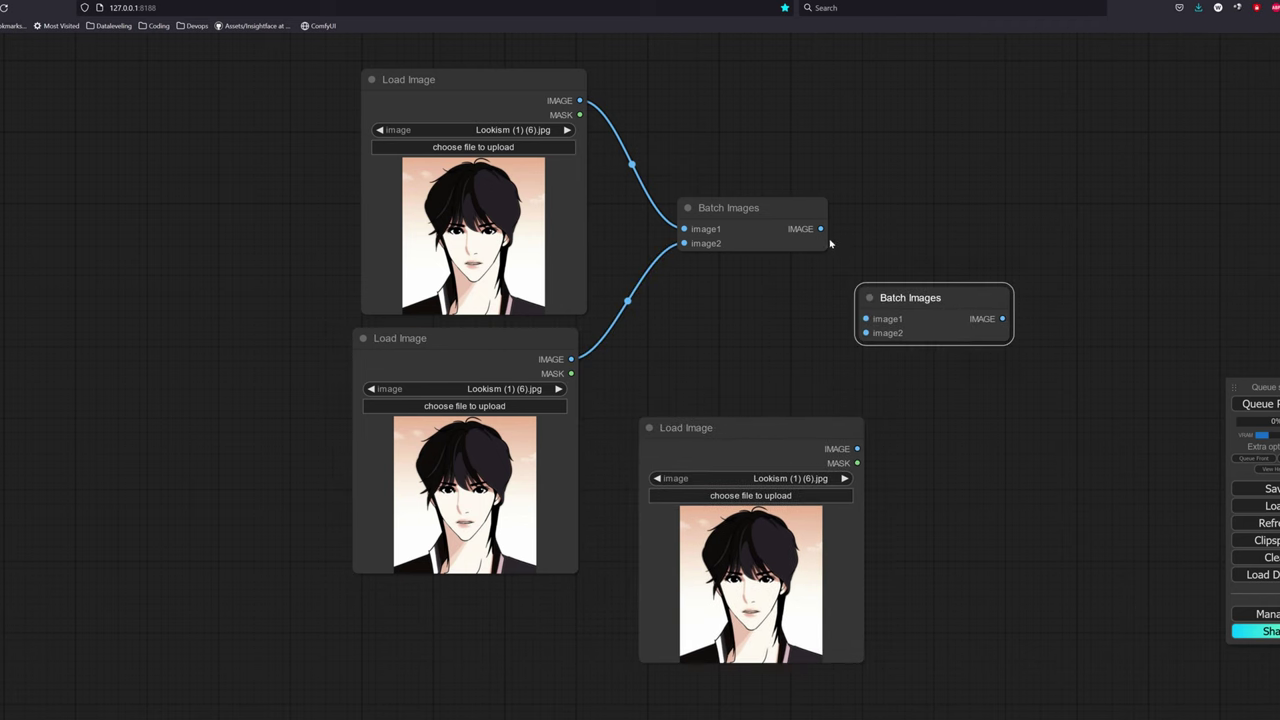
{"action": "left_click_drag", "start_coordinate": [820, 228], "coordinate": [865, 319]}
{"action": "left_click_drag", "start_coordinate": [857, 450], "coordinate": [862, 333]}
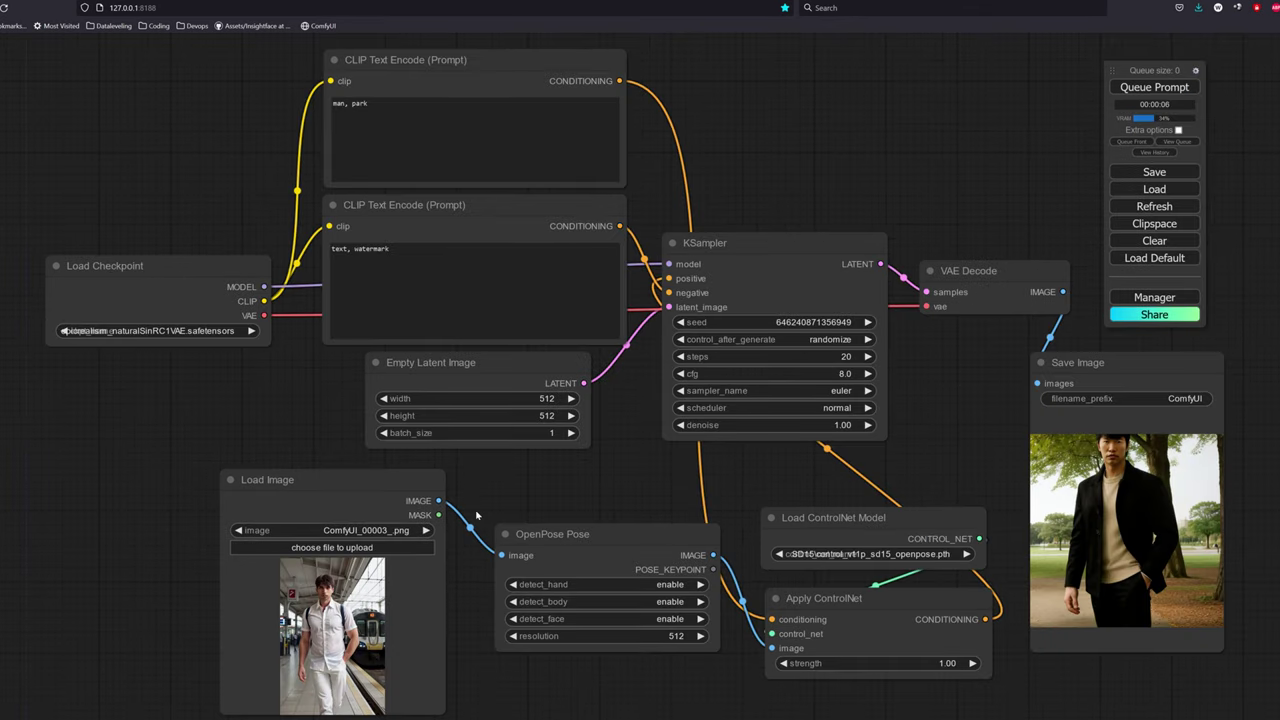
Load ComfyUI_00002_(1).png into the Load Image node and queue a new generation
{"action": "left_click", "coordinate": [400, 548]}
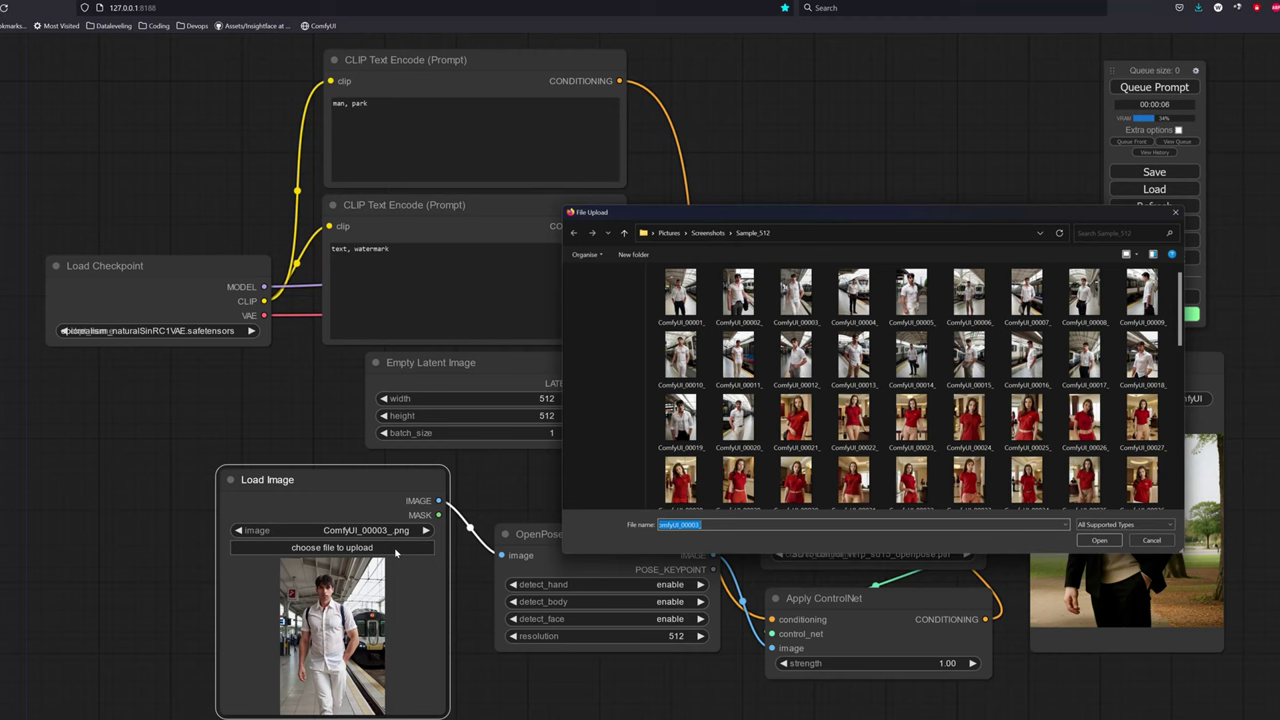
{"action": "left_click", "coordinate": [736, 292]}
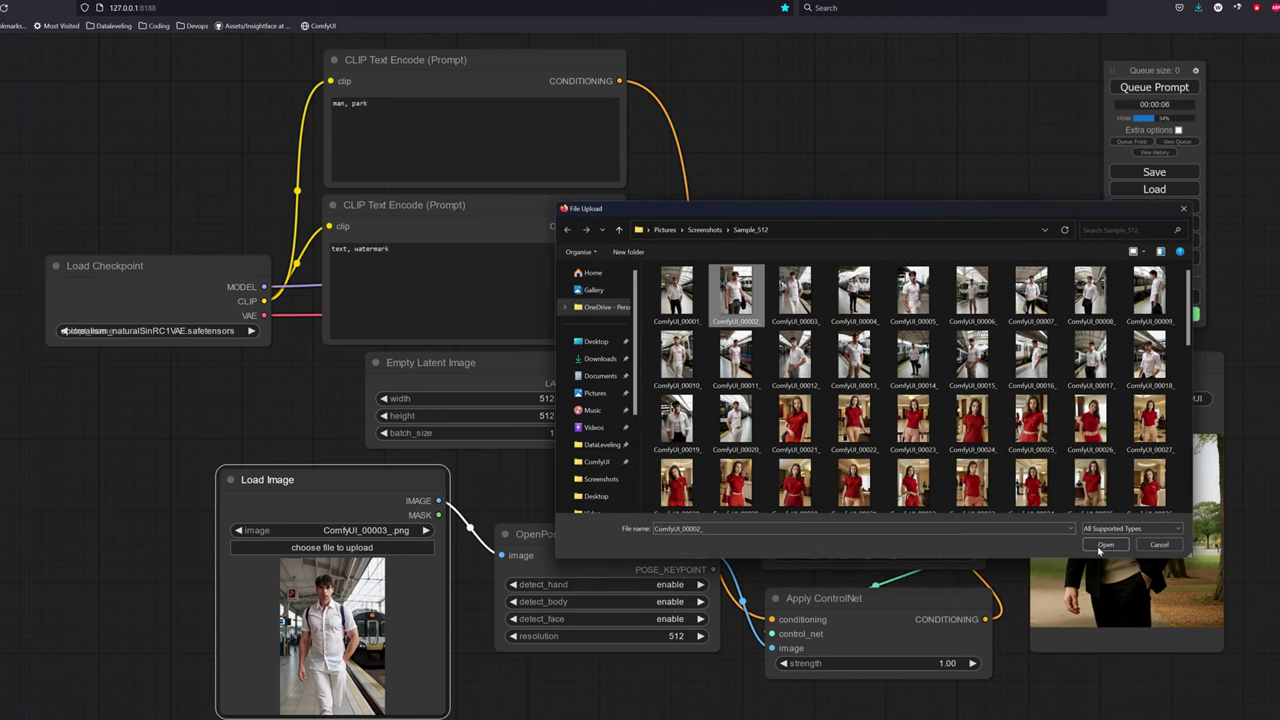
{"action": "left_click", "coordinate": [1105, 544]}
{"action": "left_click", "coordinate": [1175, 90]}
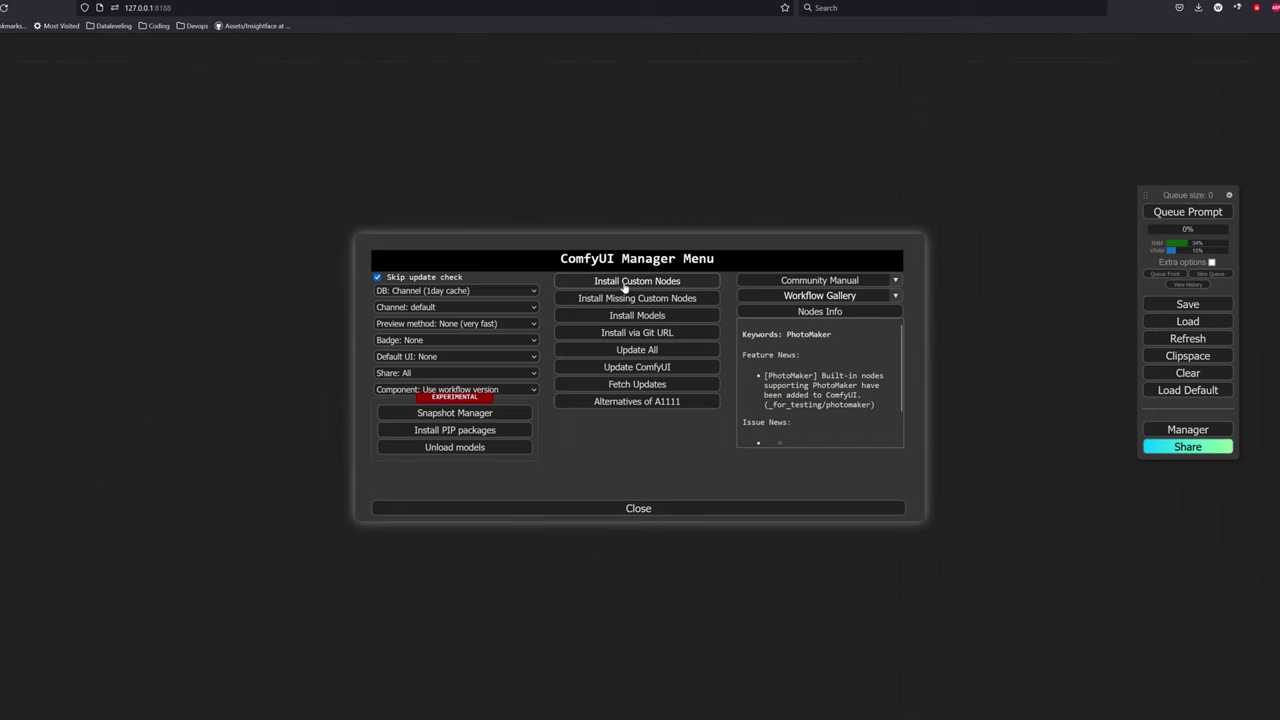
Search the custom node list for 'in' to check the Inspire Pack is installed
{"action": "left_click", "coordinate": [624, 283]}
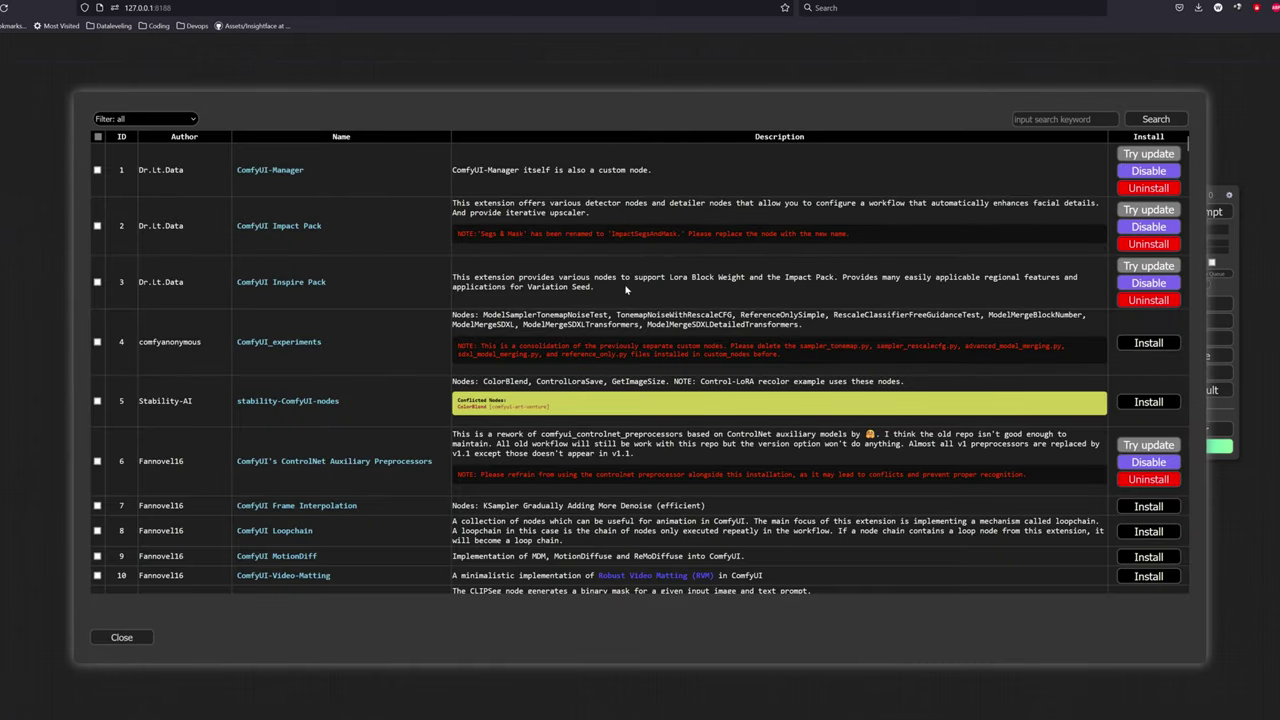
{"action": "left_click", "coordinate": [1033, 119]}
{"action": "type", "text": "inspire"}
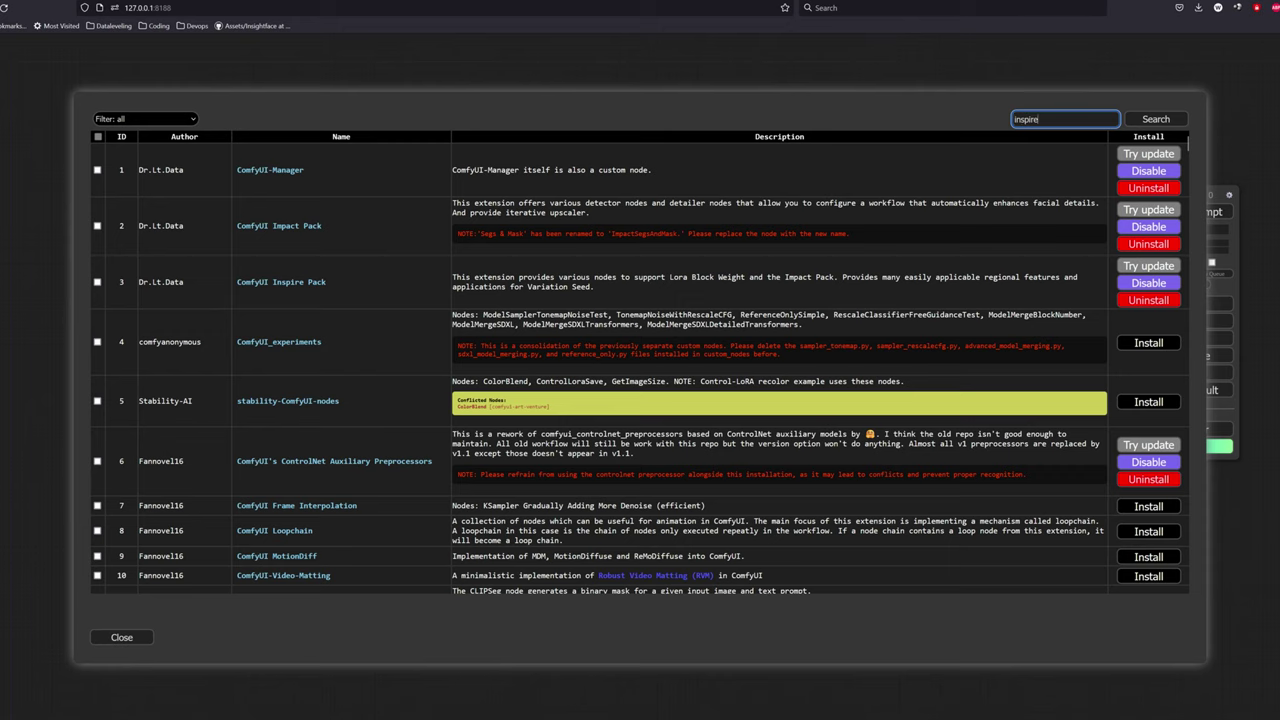
{"action": "key", "text": "Return"}
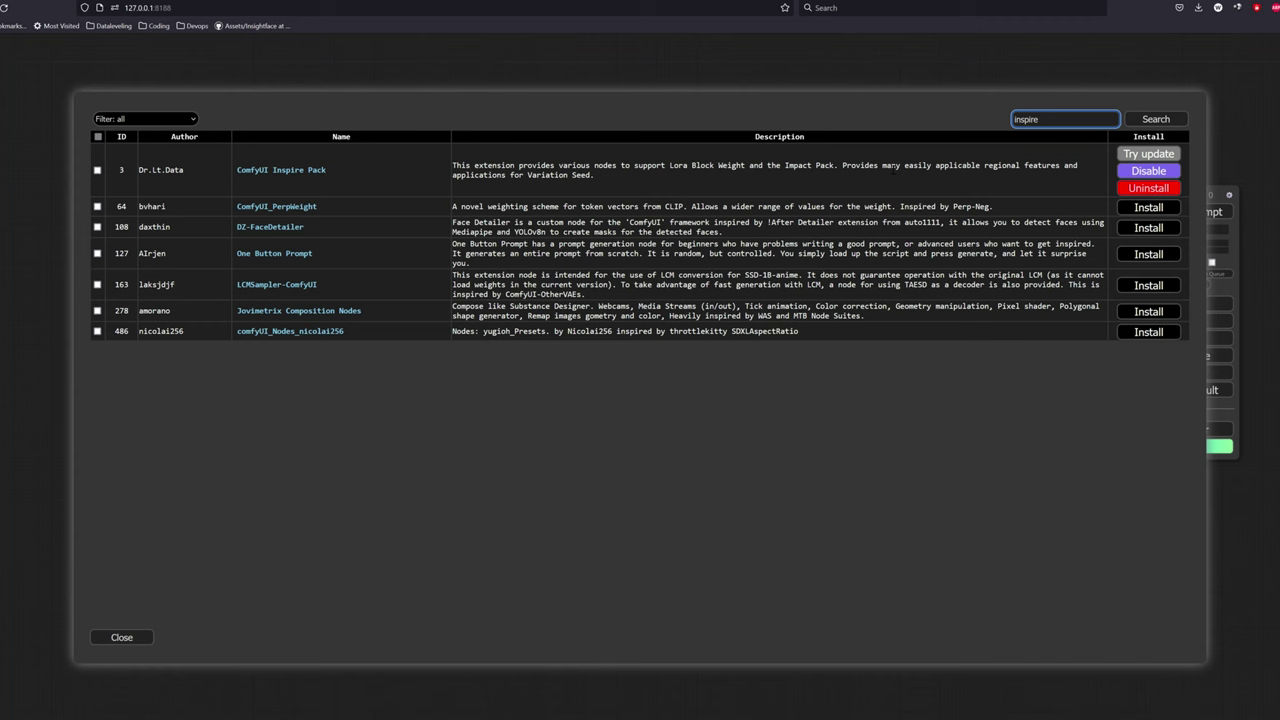
Search for 'crys' to check Crystools is installed, then close the manager
{"action": "left_click_drag", "start_coordinate": [1046, 120], "coordinate": [976, 121]}
{"action": "type", "text": "crys"}
{"action": "left_click", "coordinate": [1166, 118]}
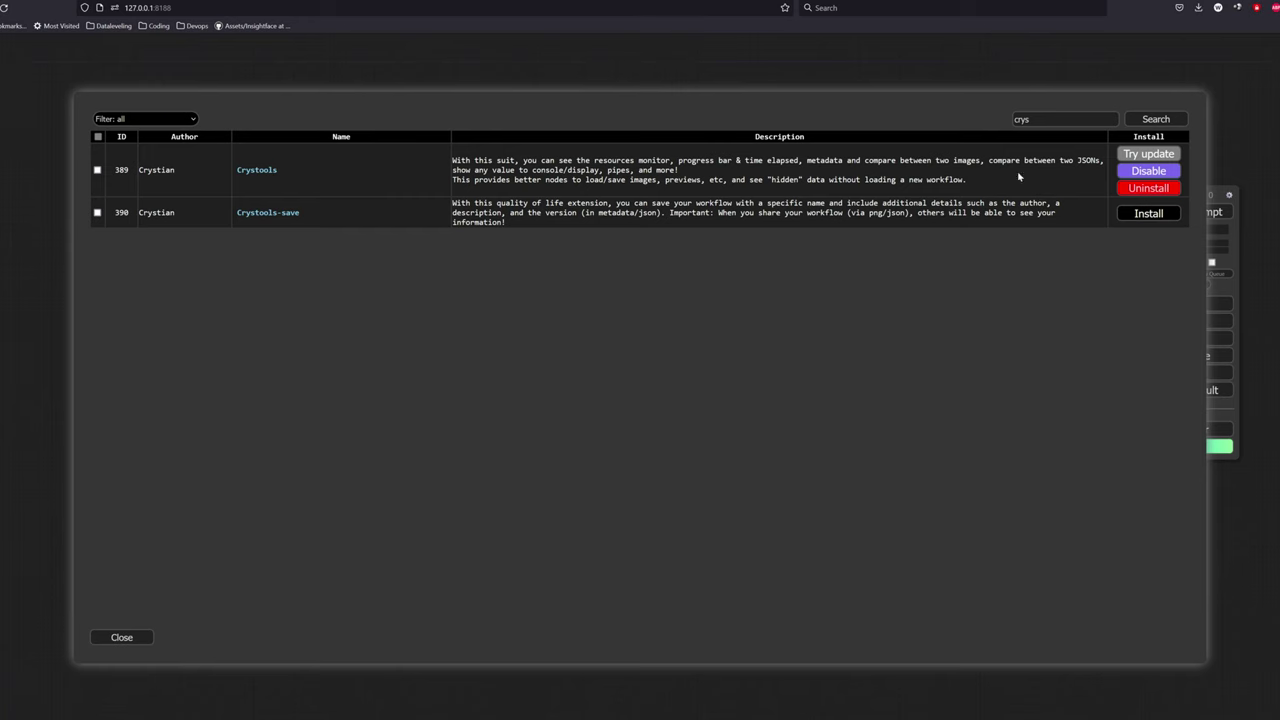
{"action": "key", "text": "Escape"}
Clear the canvas and confirm the 'Clear workflow?' prompt
{"action": "left_click", "coordinate": [1193, 452]}
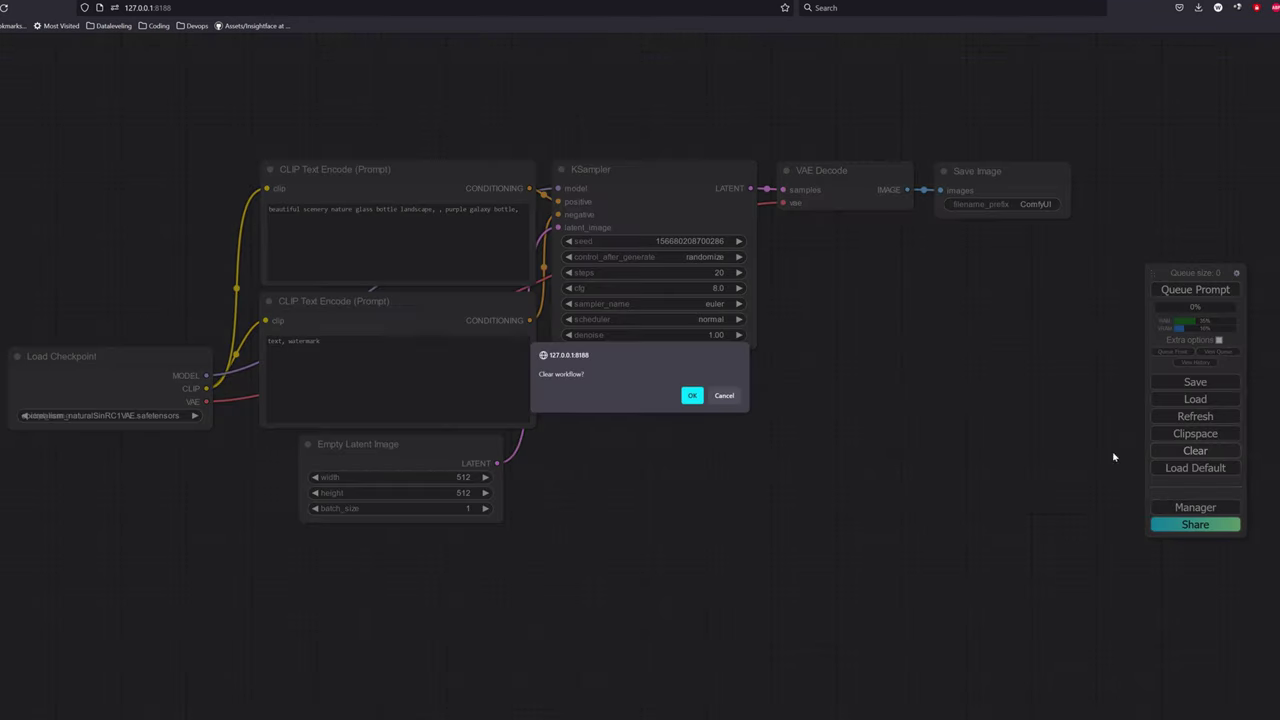
{"action": "left_click", "coordinate": [692, 395]}
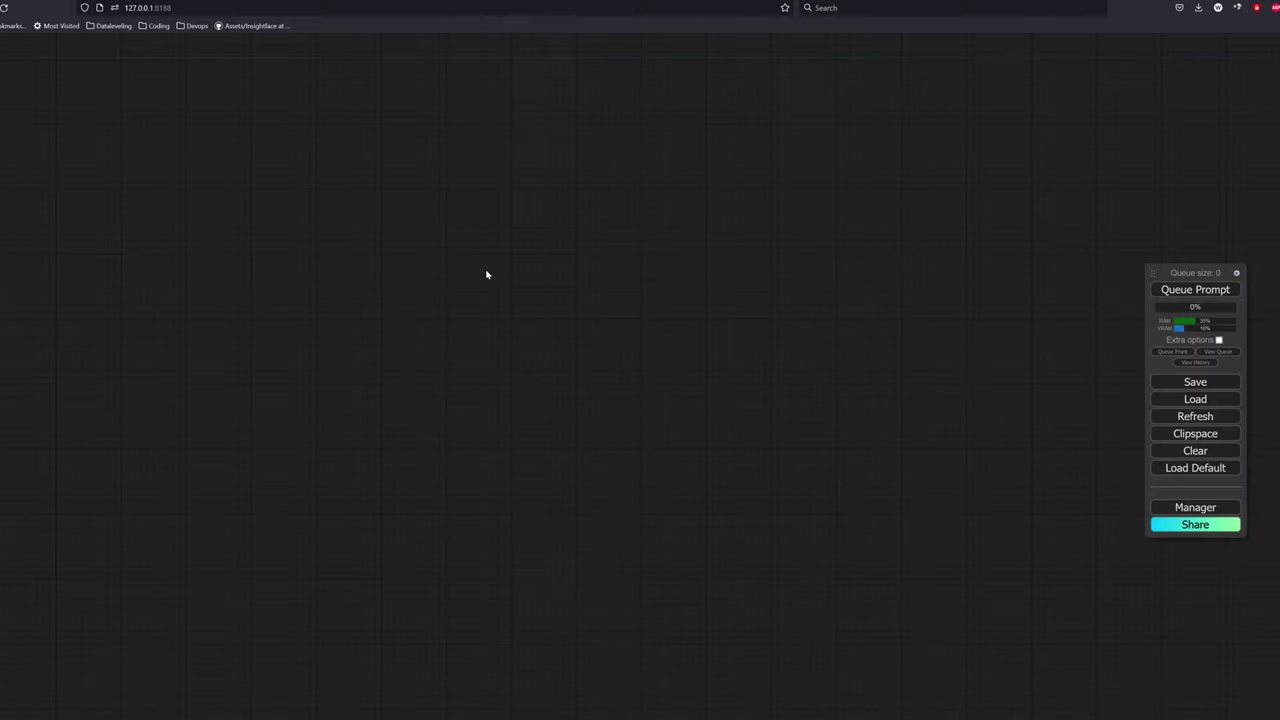
Add a Load Image Batch From Dir (Inspire) node from the image category
{"action": "right_click", "coordinate": [485, 270]}
{"action": "left_click", "coordinate": [550, 272]}
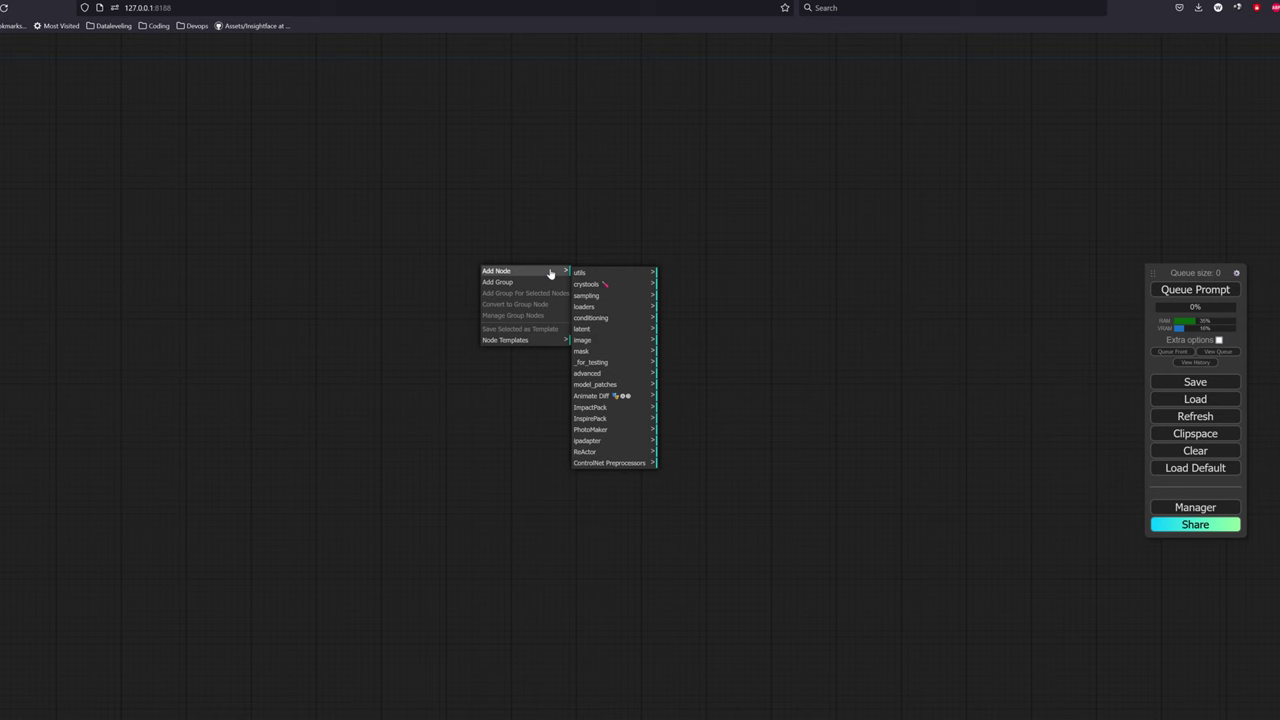
{"action": "left_click", "coordinate": [586, 340]}
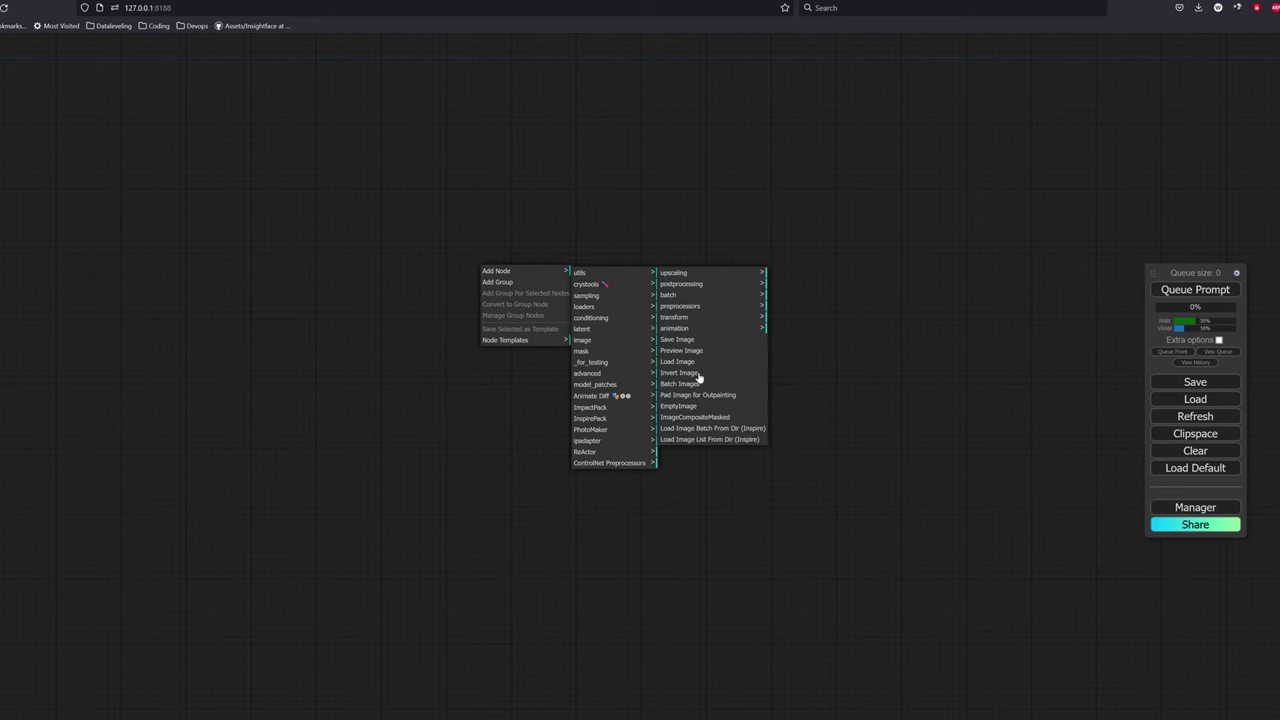
{"action": "left_click", "coordinate": [706, 430]}
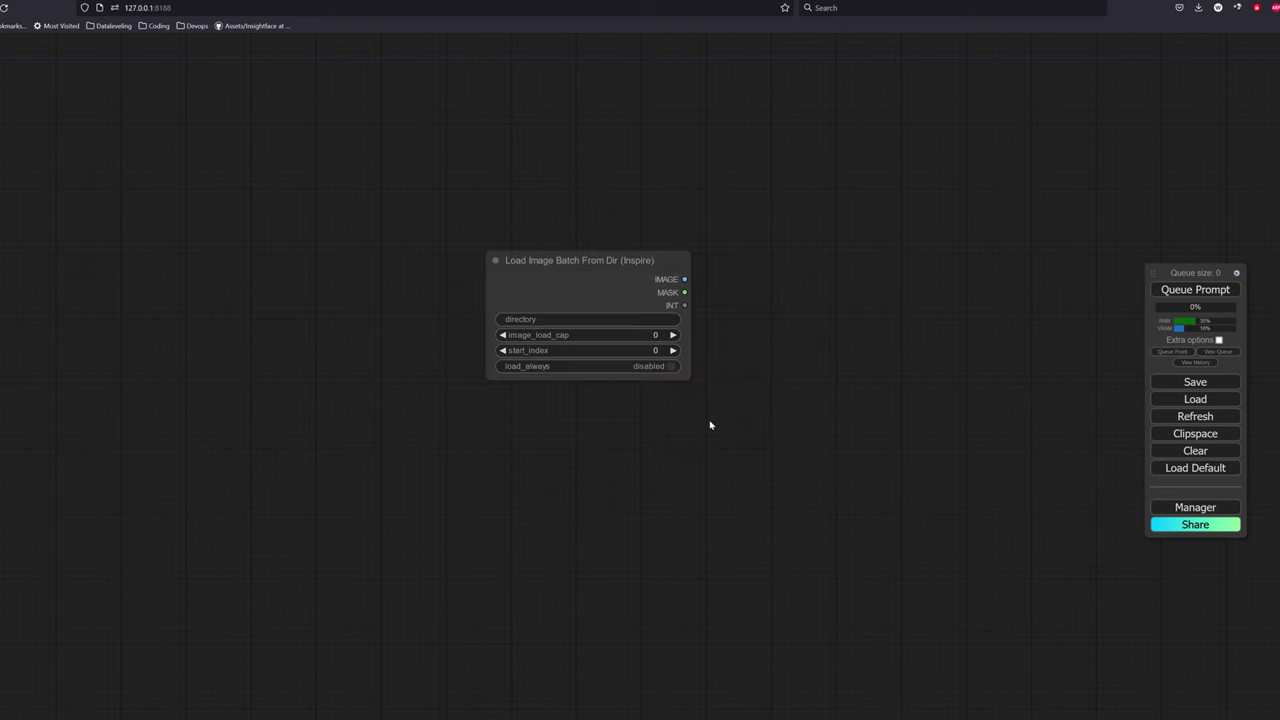
{"action": "scroll", "coordinate": [710, 425], "scroll_direction": "up", "scroll_amount": 2}
{"action": "left_click_drag", "start_coordinate": [751, 394], "coordinate": [612, 412]}
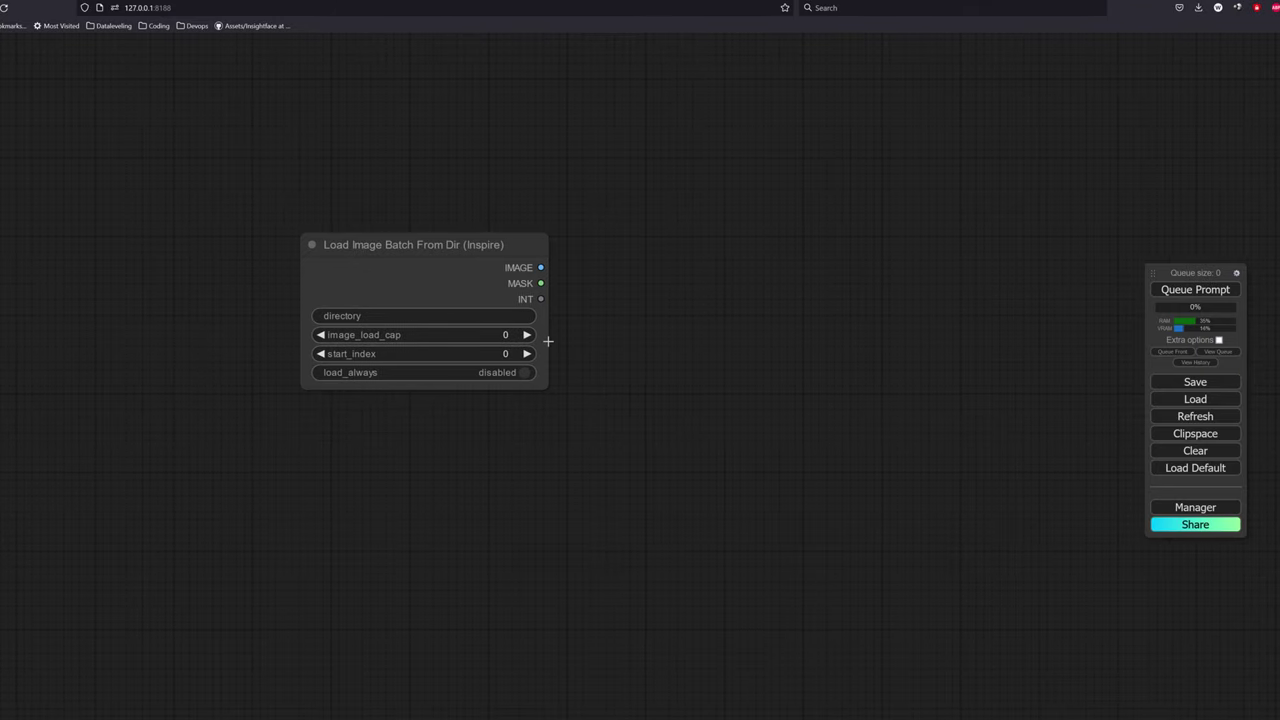
Paste the Lookism folder path as its directory, keeping image_load_cap and start_index at 0
{"action": "left_click", "coordinate": [463, 315]}
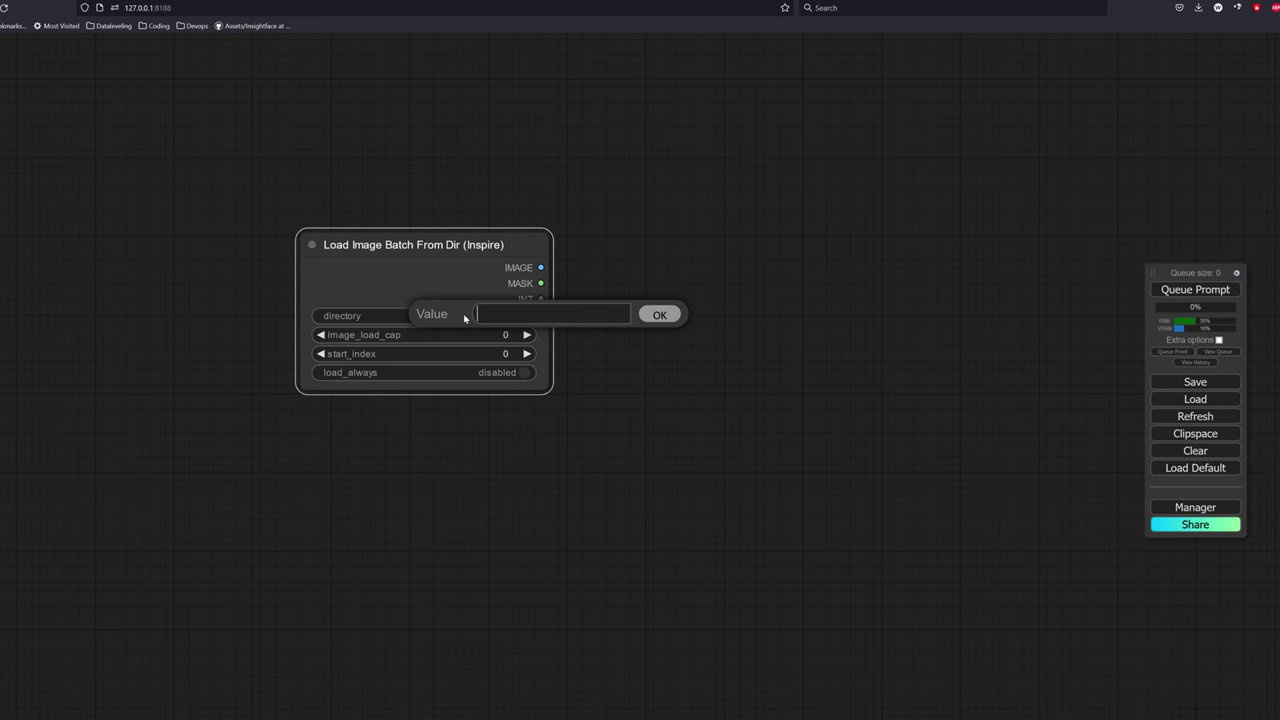
{"action": "key", "text": "ctrl+v"}
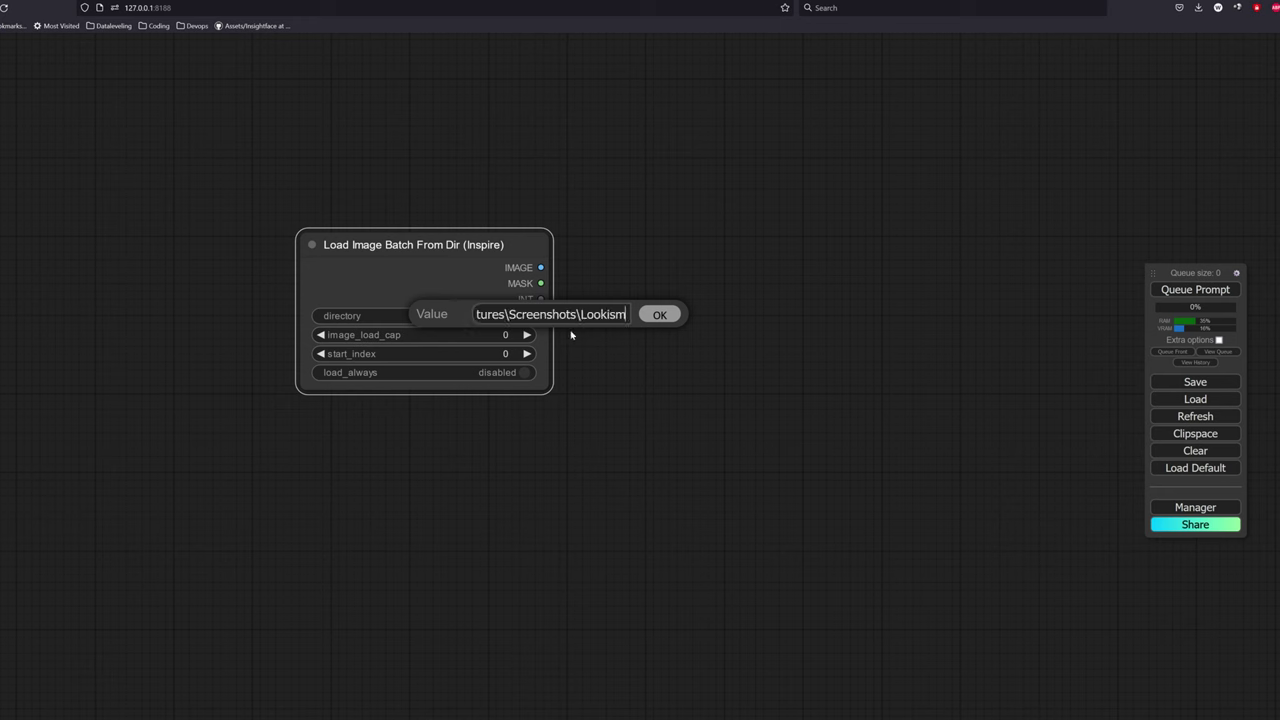
{"action": "left_click", "coordinate": [665, 316]}
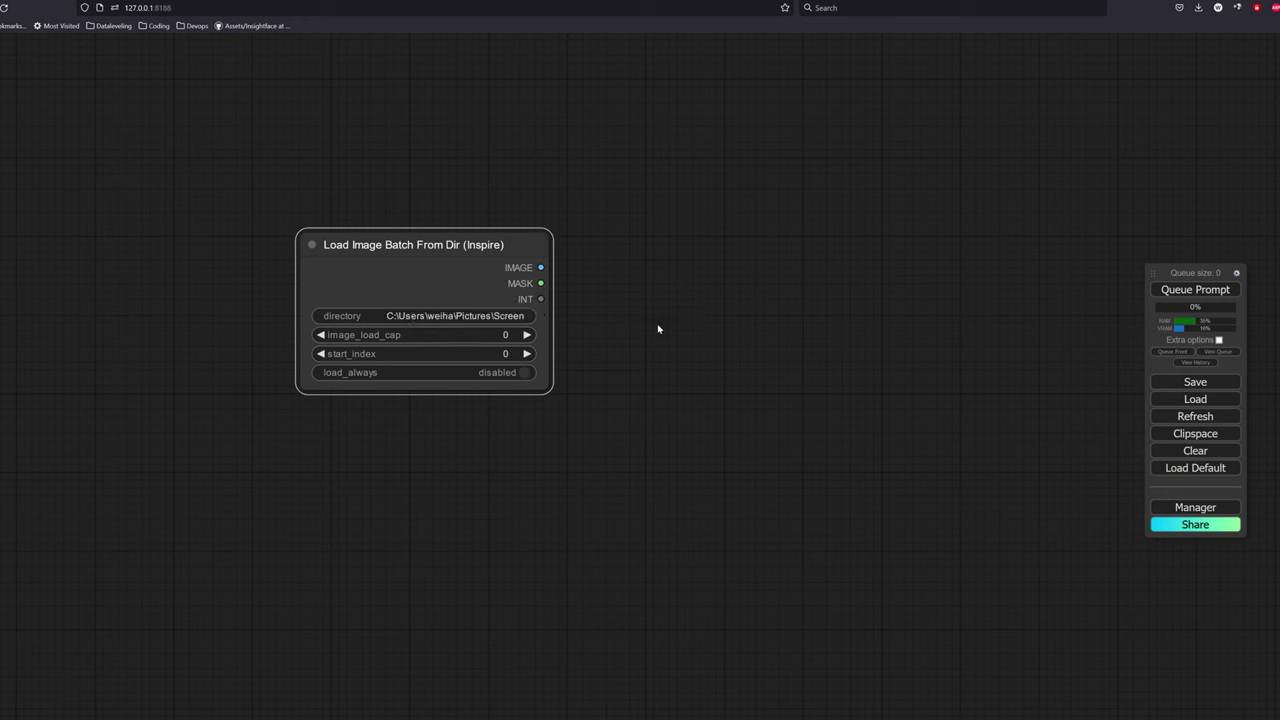
{"action": "left_click", "coordinate": [499, 337]}
{"action": "type", "text": "0"}
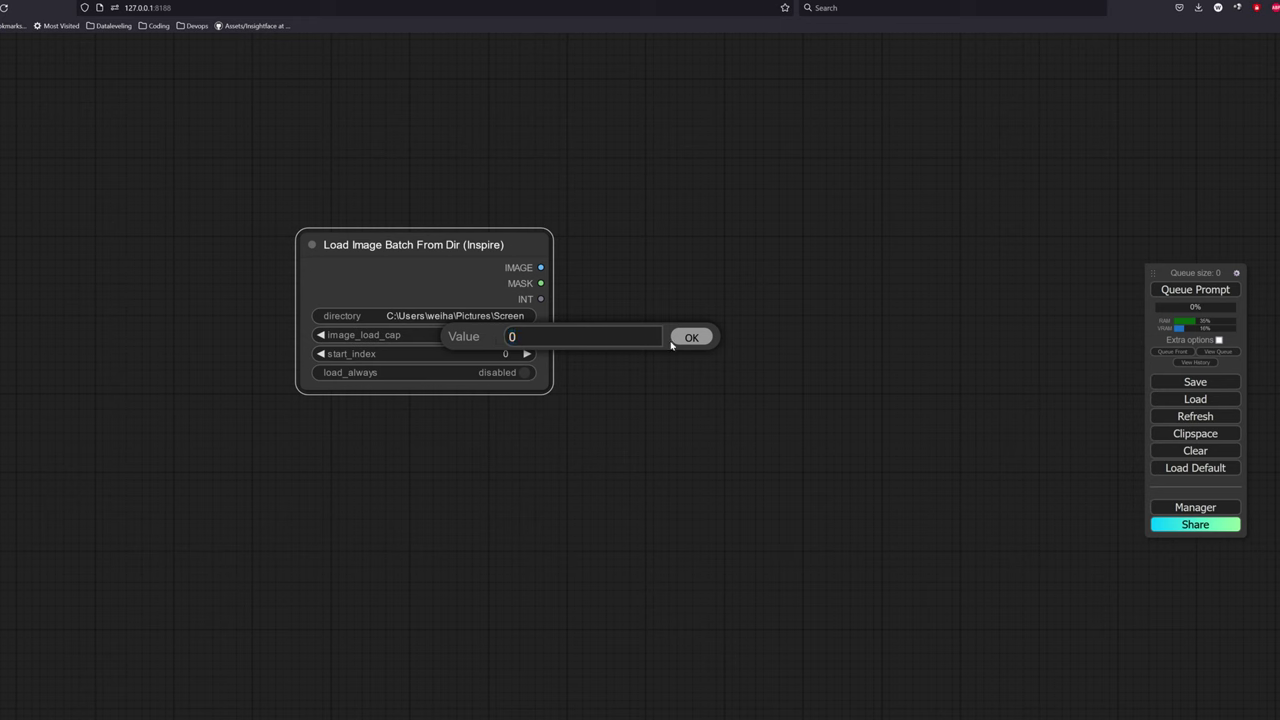
{"action": "left_click", "coordinate": [690, 338]}
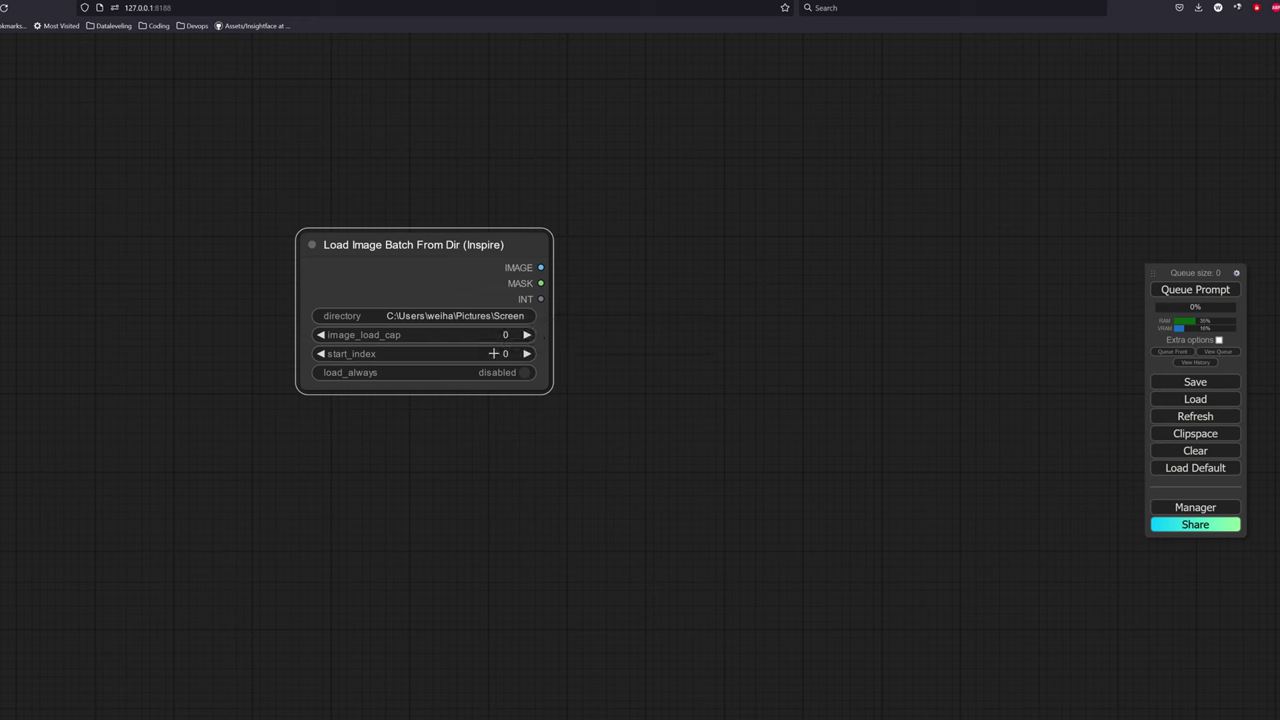
{"action": "left_click", "coordinate": [493, 353]}
{"action": "left_click", "coordinate": [689, 354]}
Connect a Preview Image node to the batch loader's image output
{"action": "left_click_drag", "start_coordinate": [540, 267], "coordinate": [672, 270]}
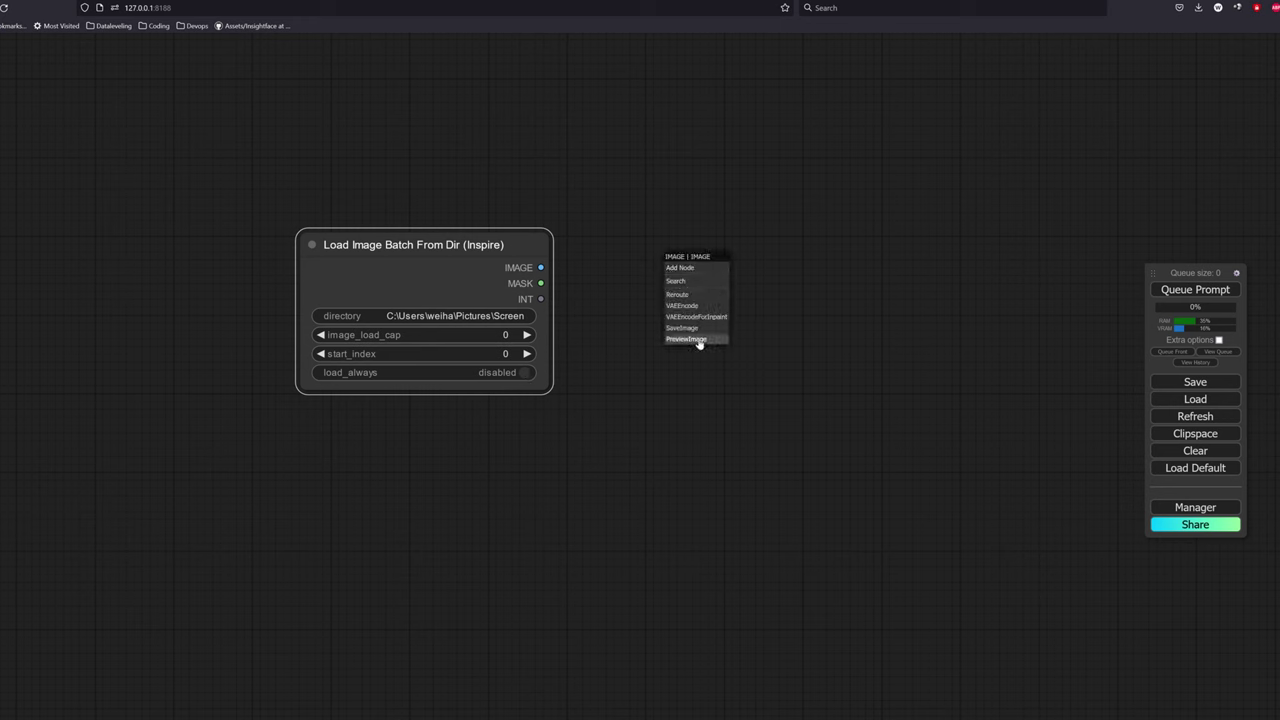
{"action": "left_click", "coordinate": [699, 340]}
{"action": "left_click_drag", "start_coordinate": [733, 255], "coordinate": [707, 244]}
Set image_load_cap to 6 and start_index to 2 on the batch loader
{"action": "left_click", "coordinate": [493, 336]}
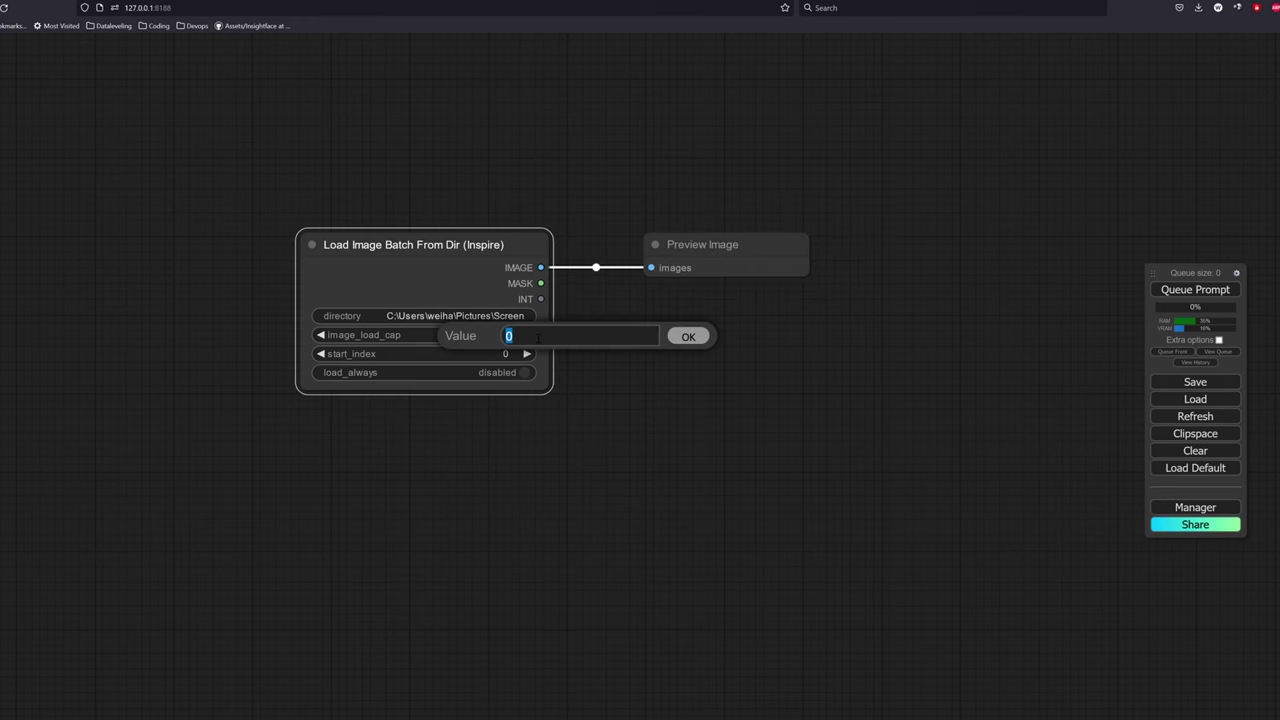
{"action": "type", "text": "6"}
{"action": "key", "text": "Return"}
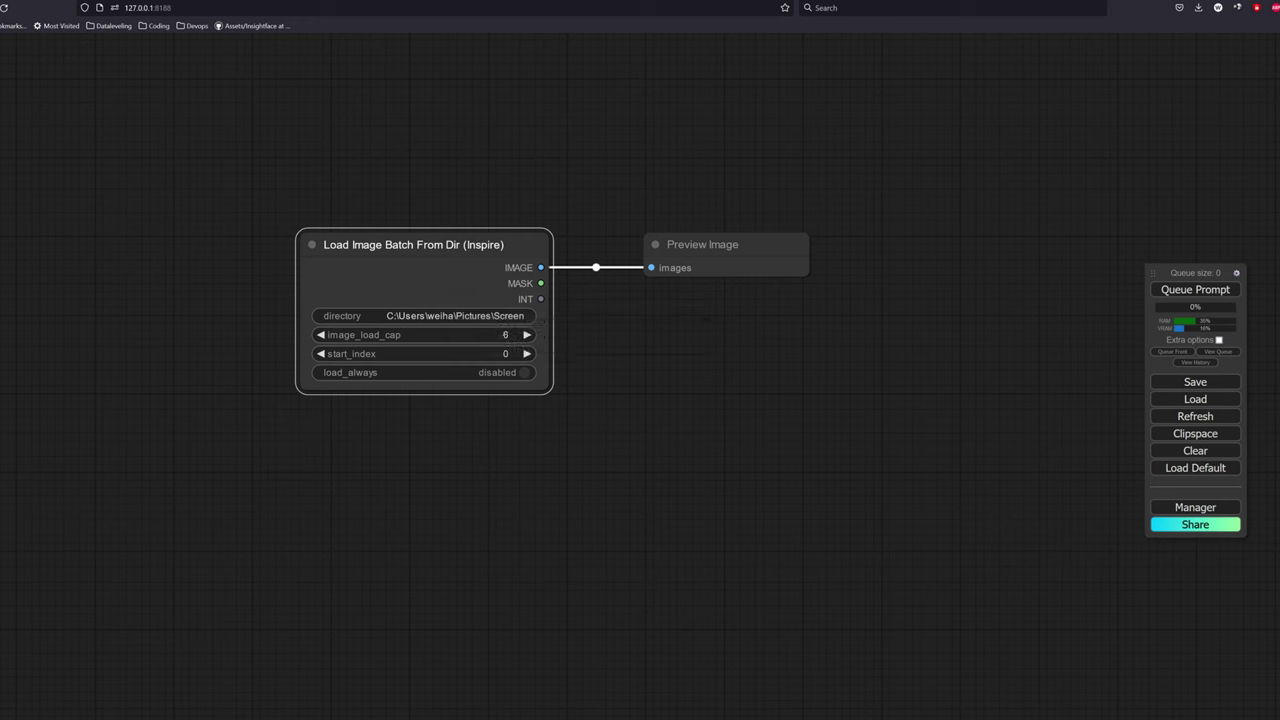
{"action": "left_click", "coordinate": [502, 353]}
{"action": "type", "text": "2"}
{"action": "key", "text": "Return"}
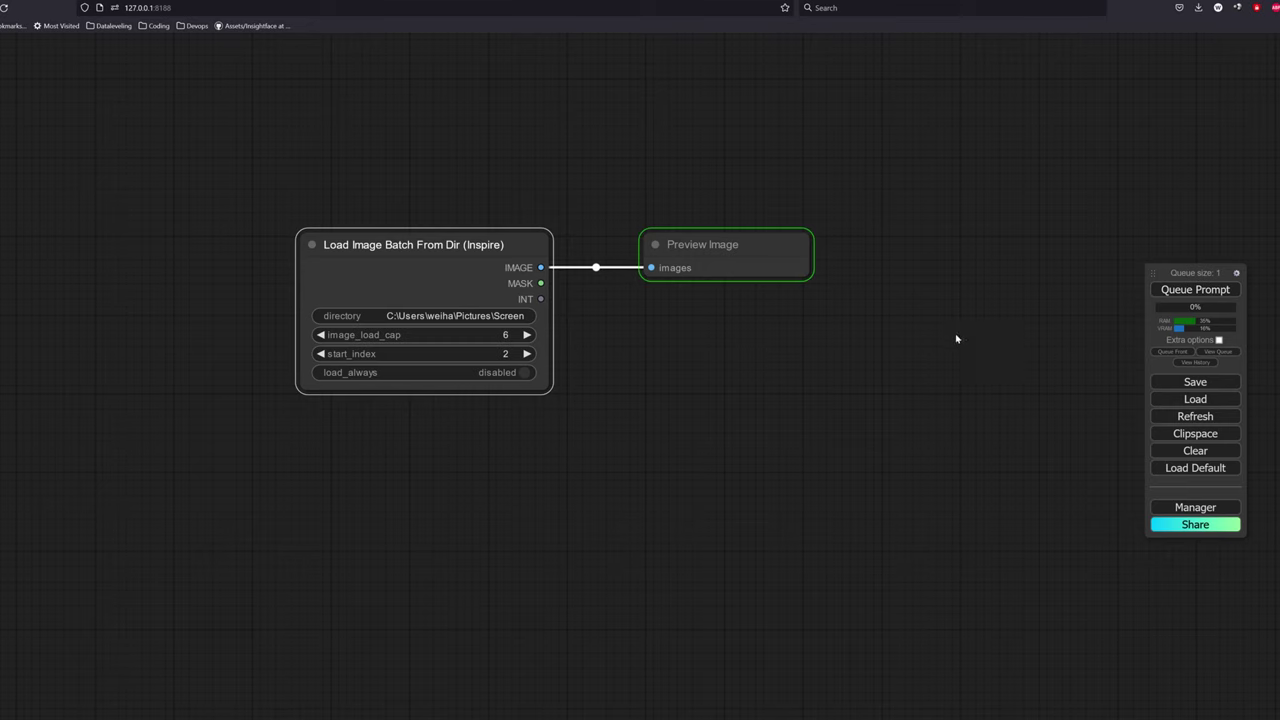
Enlarge the Preview Image node and step through the six loaded images individually
{"action": "left_click_drag", "start_coordinate": [957, 340], "coordinate": [836, 327]}
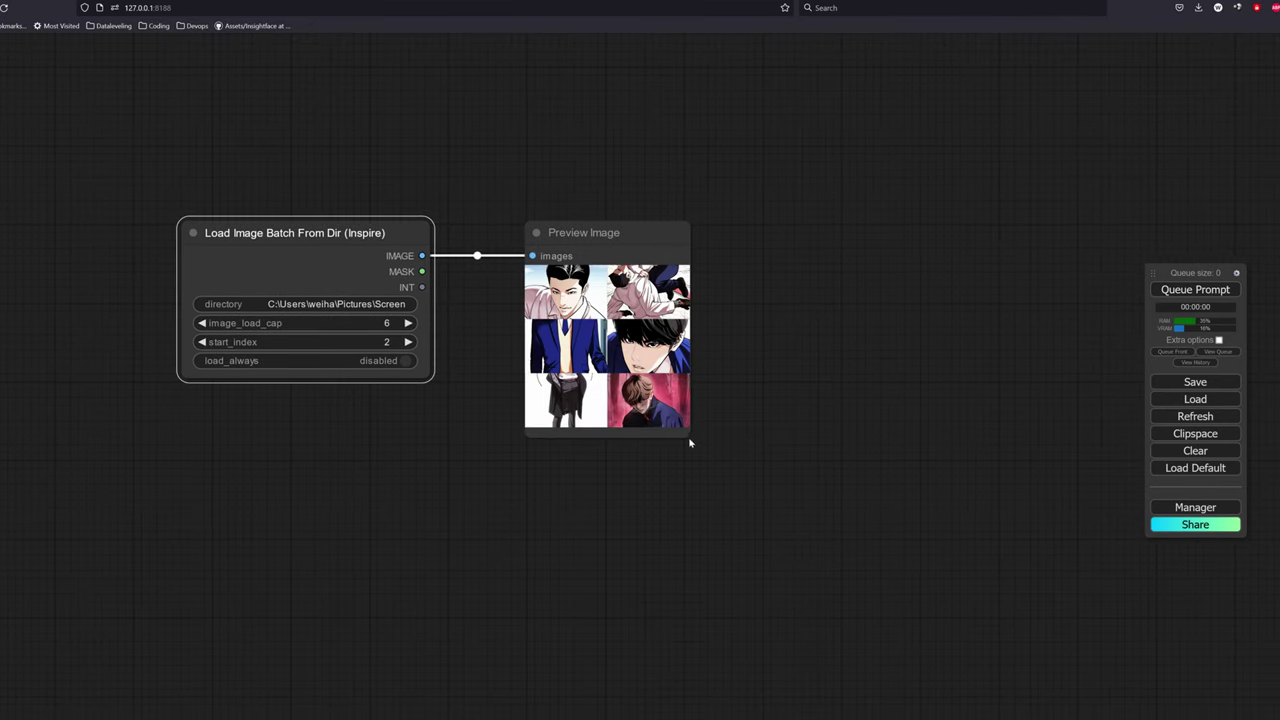
{"action": "left_click_drag", "start_coordinate": [689, 442], "coordinate": [868, 604]}
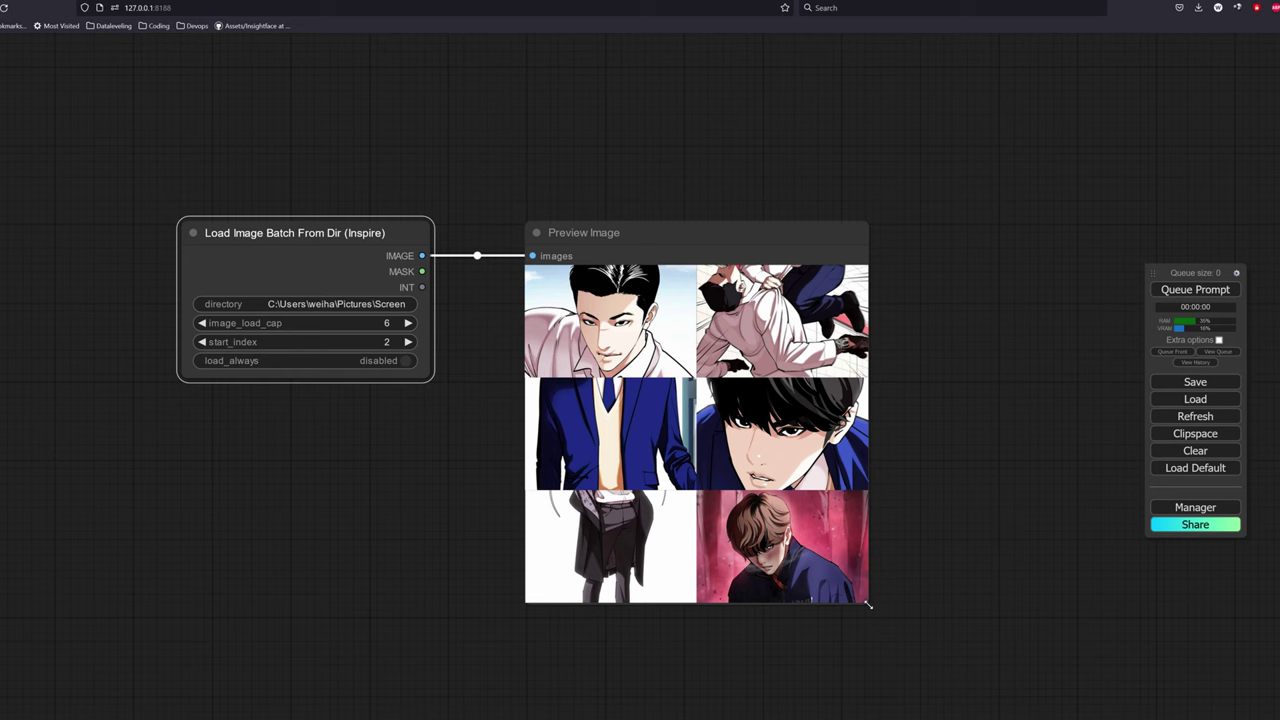
{"action": "left_click", "coordinate": [610, 320]}
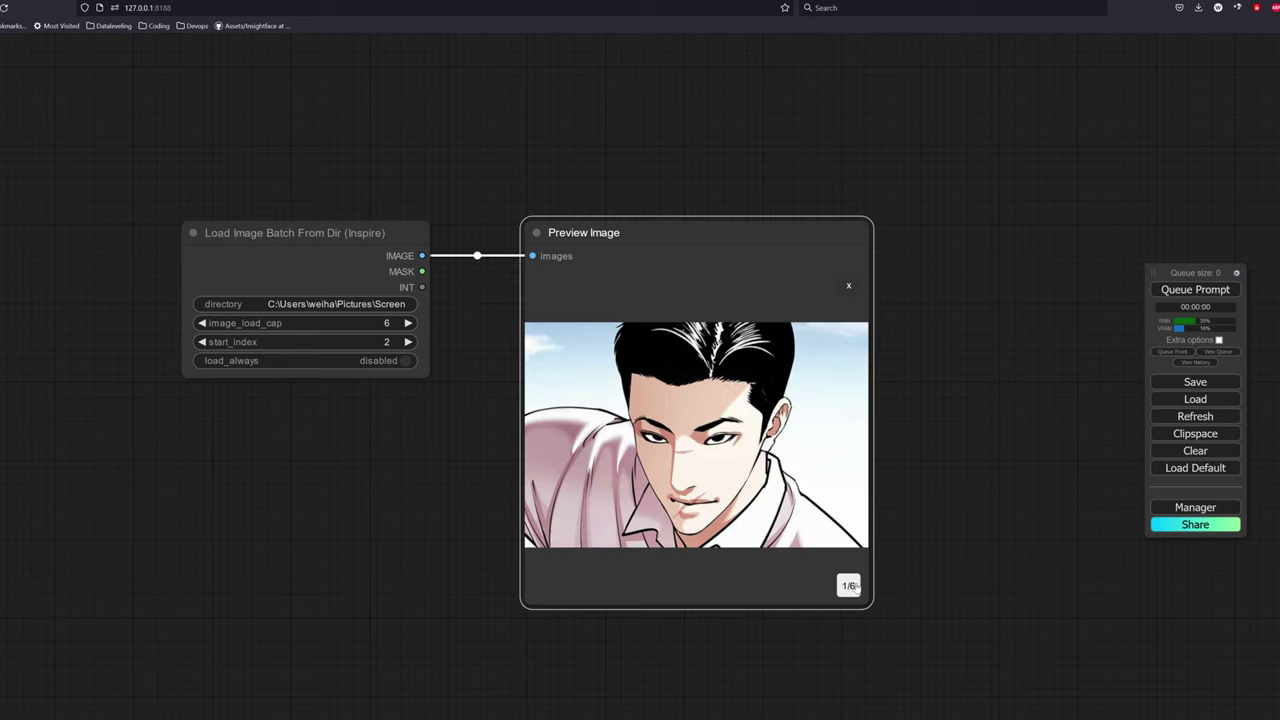
{"action": "left_click", "coordinate": [849, 586]}
{"action": "left_click", "coordinate": [849, 586]}
{"action": "left_click", "coordinate": [849, 586]}
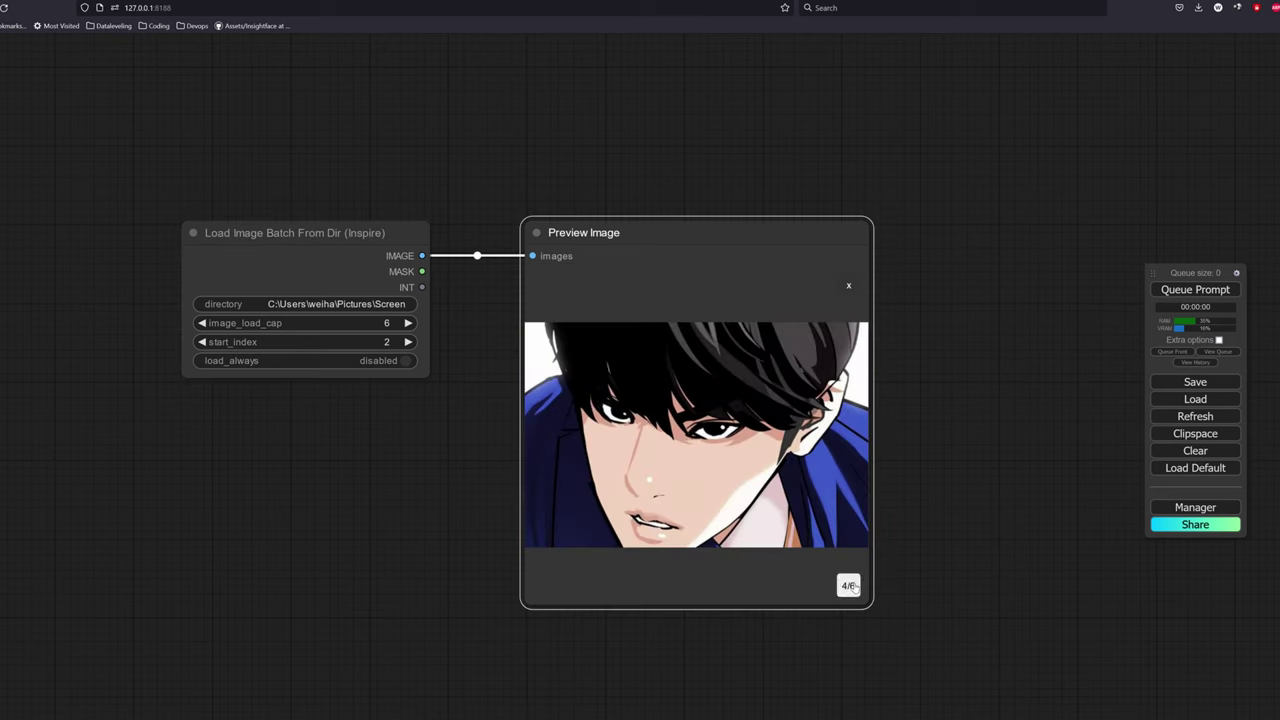
{"action": "left_click", "coordinate": [849, 586]}
{"action": "left_click", "coordinate": [849, 586]}
{"action": "left_click", "coordinate": [849, 586]}
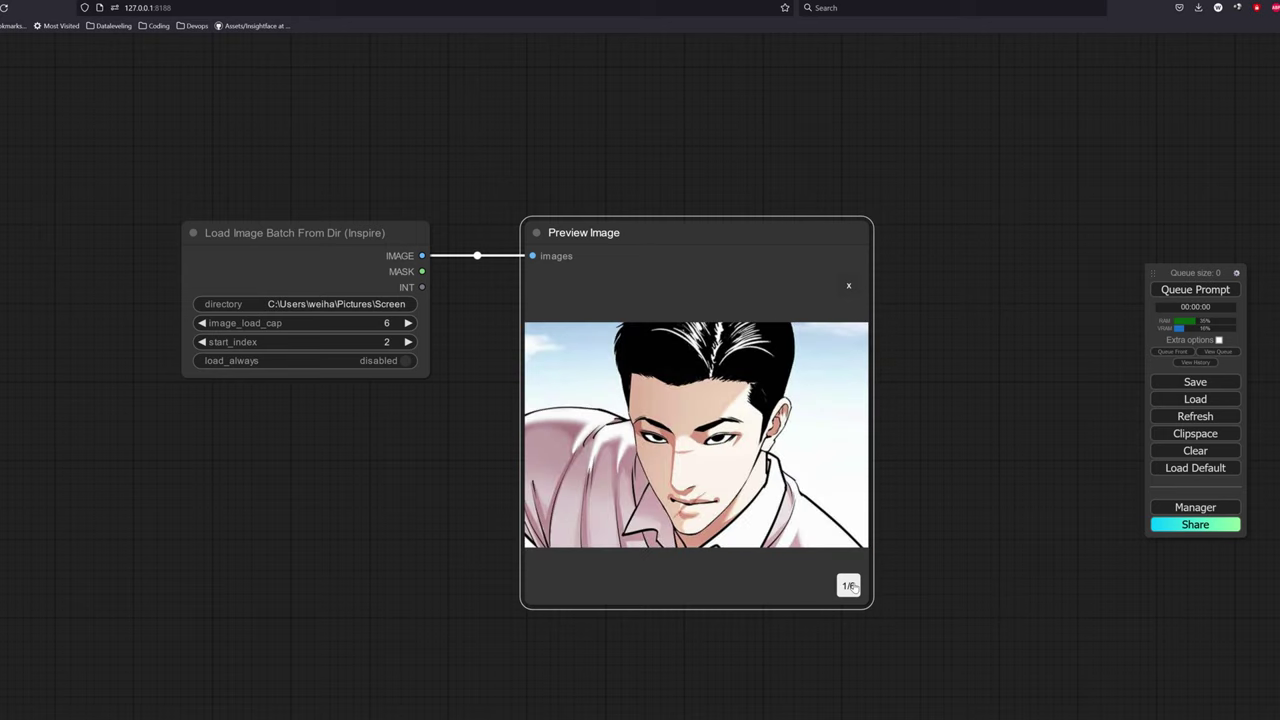
{"action": "left_click", "coordinate": [848, 285]}
Reset image_load_cap and start_index to 0 and queue to load all eight images
{"action": "left_click_drag", "start_coordinate": [471, 352], "coordinate": [465, 380]}
{"action": "left_click_drag", "start_coordinate": [381, 354], "coordinate": [354, 354]}
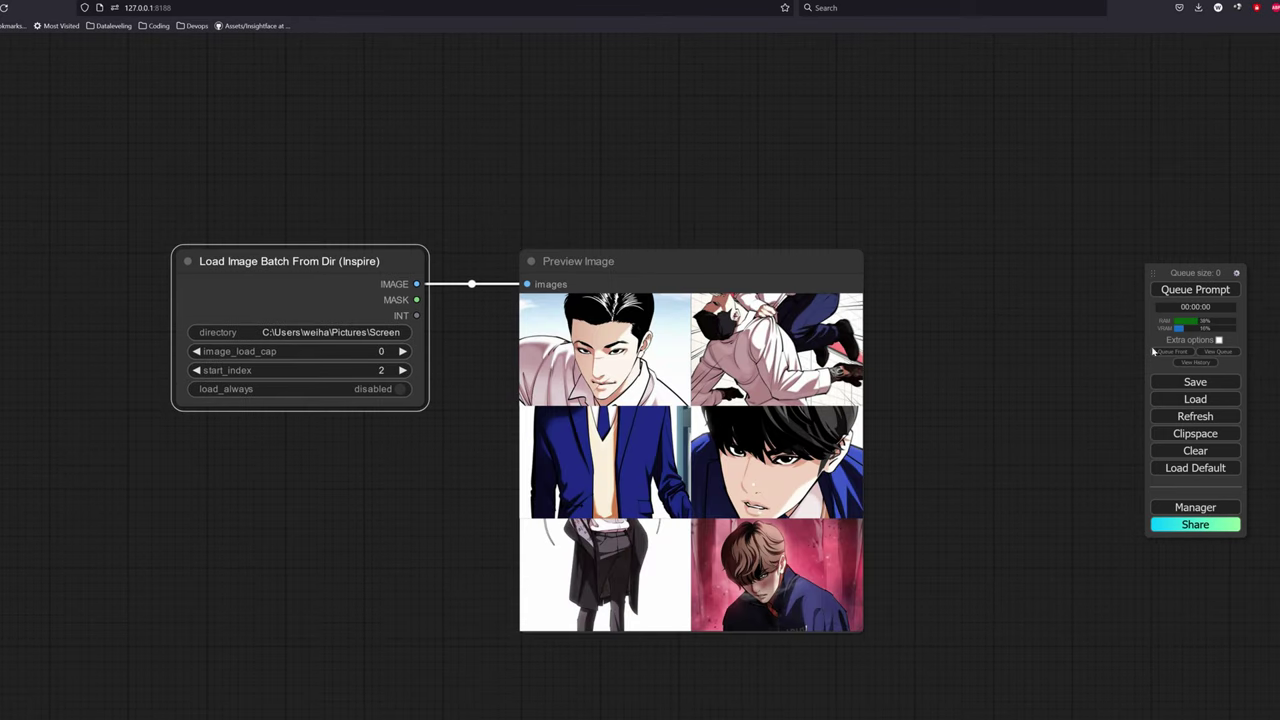
{"action": "left_click", "coordinate": [1194, 289]}
{"action": "left_click", "coordinate": [1194, 289]}
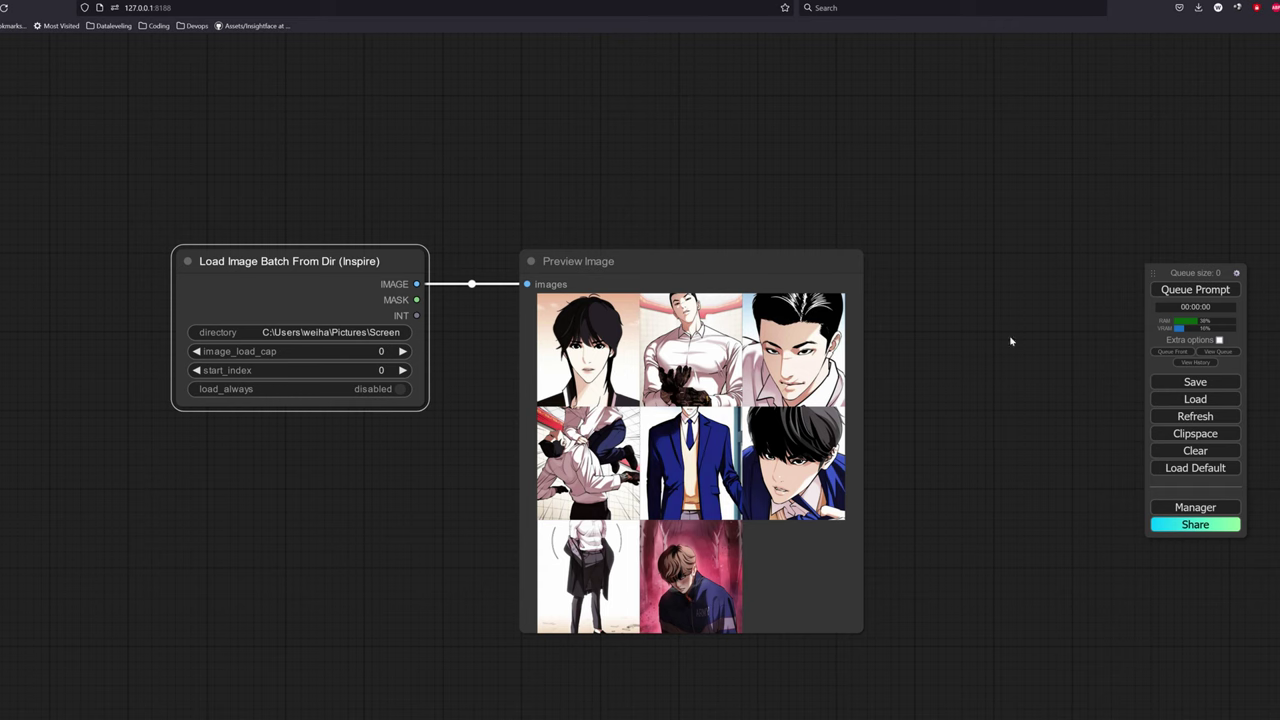
Add a Load Image node and upload the Lookism (3) image into it
{"action": "left_click_drag", "start_coordinate": [996, 293], "coordinate": [1026, 368]}
{"action": "right_click", "coordinate": [352, 124]}
{"action": "left_click", "coordinate": [356, 119]}
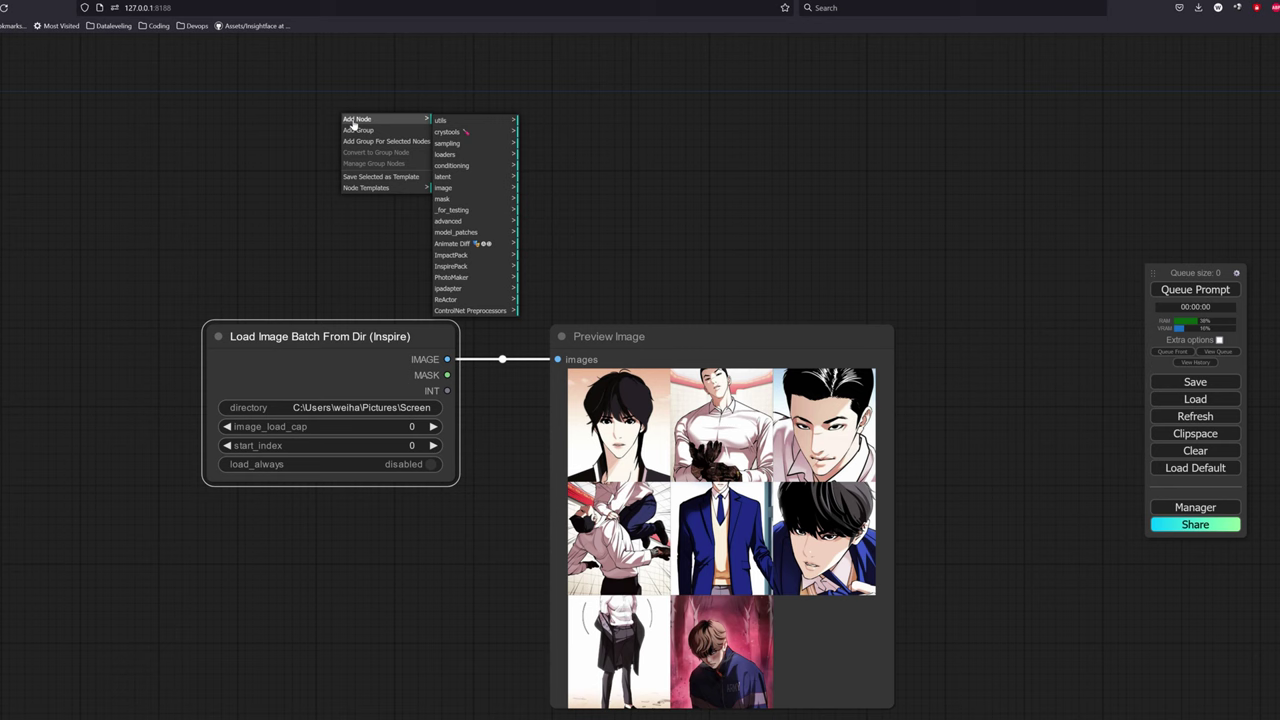
{"action": "left_click", "coordinate": [462, 190]}
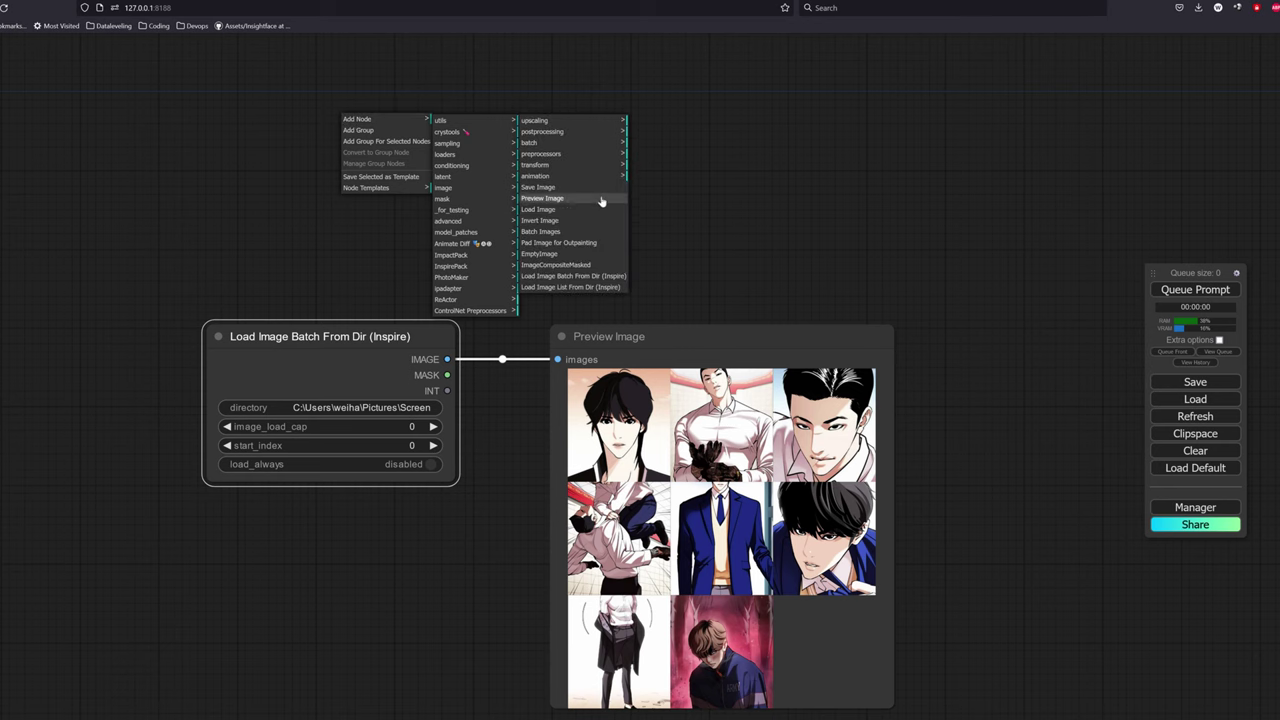
{"action": "left_click", "coordinate": [556, 209]}
{"action": "left_click_drag", "start_coordinate": [500, 132], "coordinate": [381, 72]}
{"action": "left_click", "coordinate": [389, 126]}
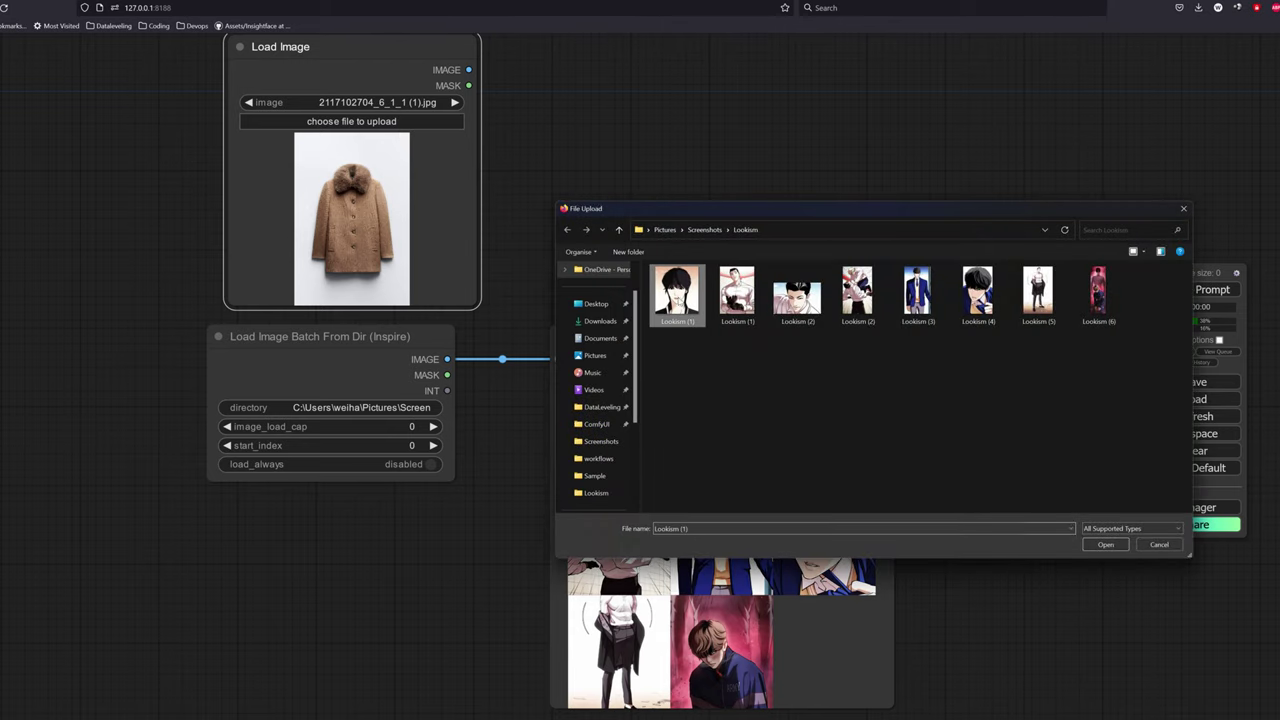
{"action": "left_click", "coordinate": [918, 295]}
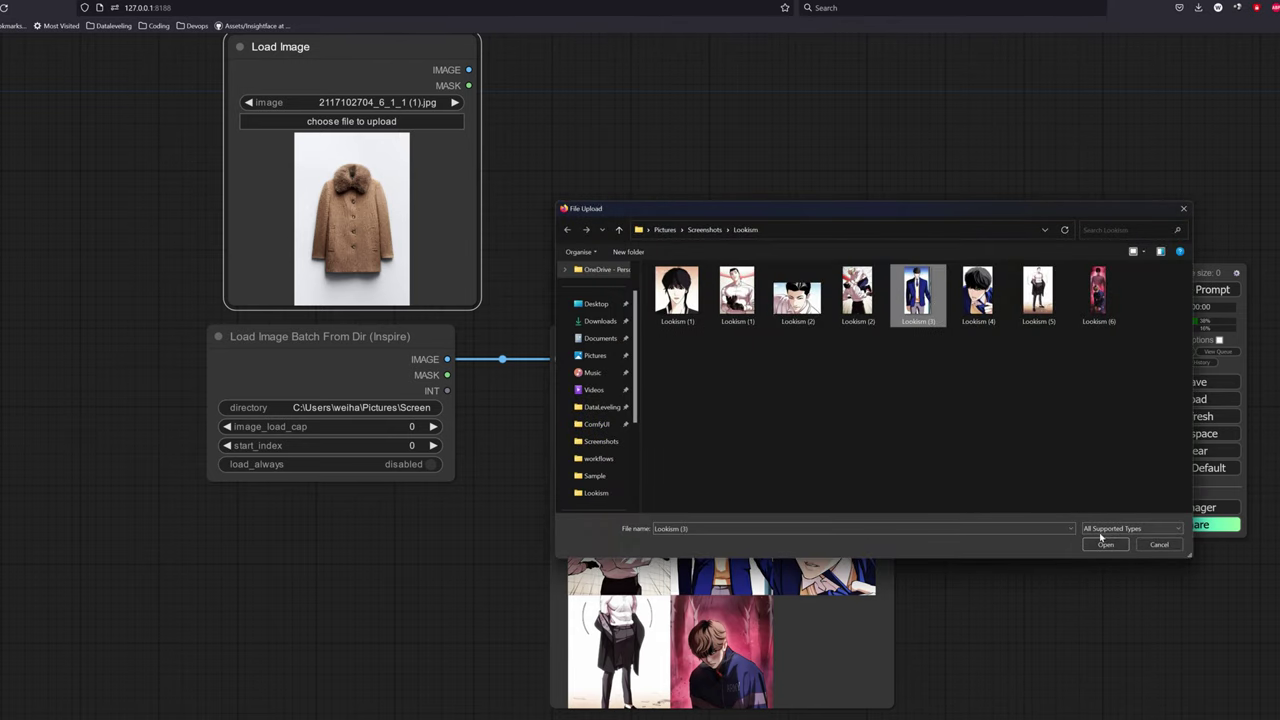
{"action": "left_click", "coordinate": [1105, 544]}
Connect an Upscale Image node set to 480×530 with center crop
{"action": "left_click_drag", "start_coordinate": [434, 85], "coordinate": [486, 99]}
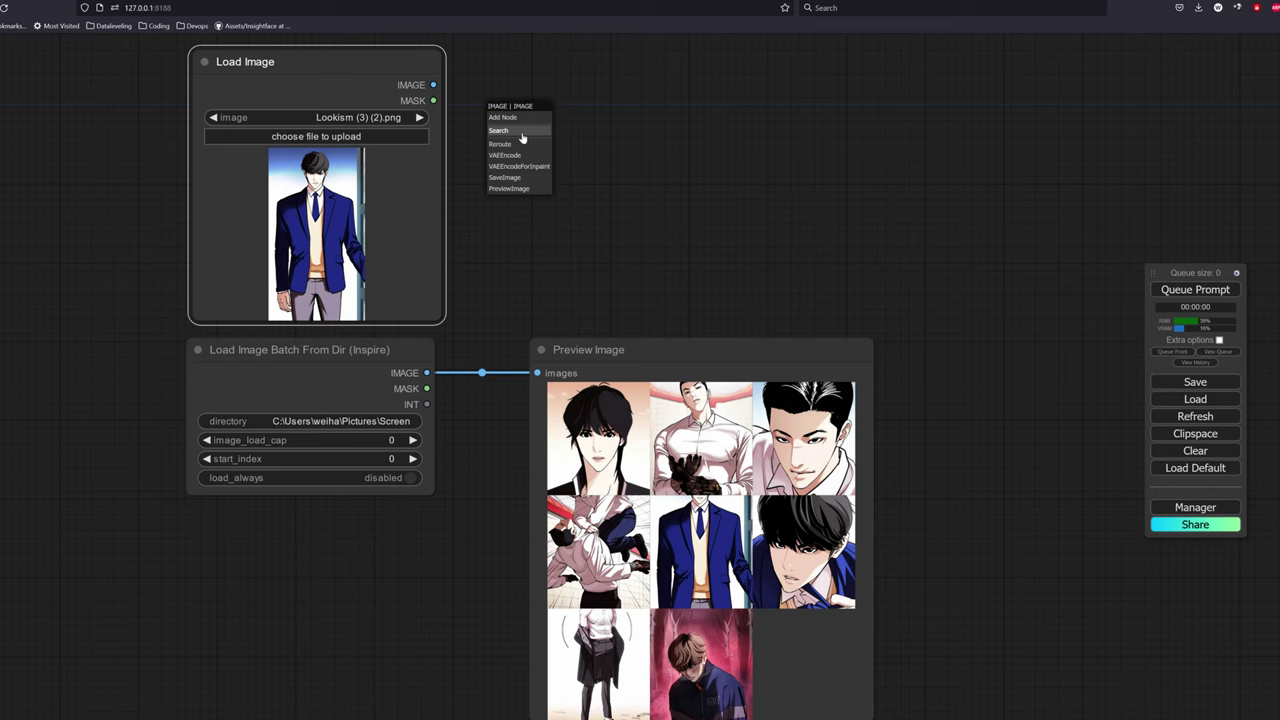
{"action": "left_click", "coordinate": [500, 114]}
{"action": "type", "text": "scale"}
{"action": "left_click", "coordinate": [625, 124]}
{"action": "left_click", "coordinate": [735, 157]}
{"action": "left_click", "coordinate": [742, 166]}
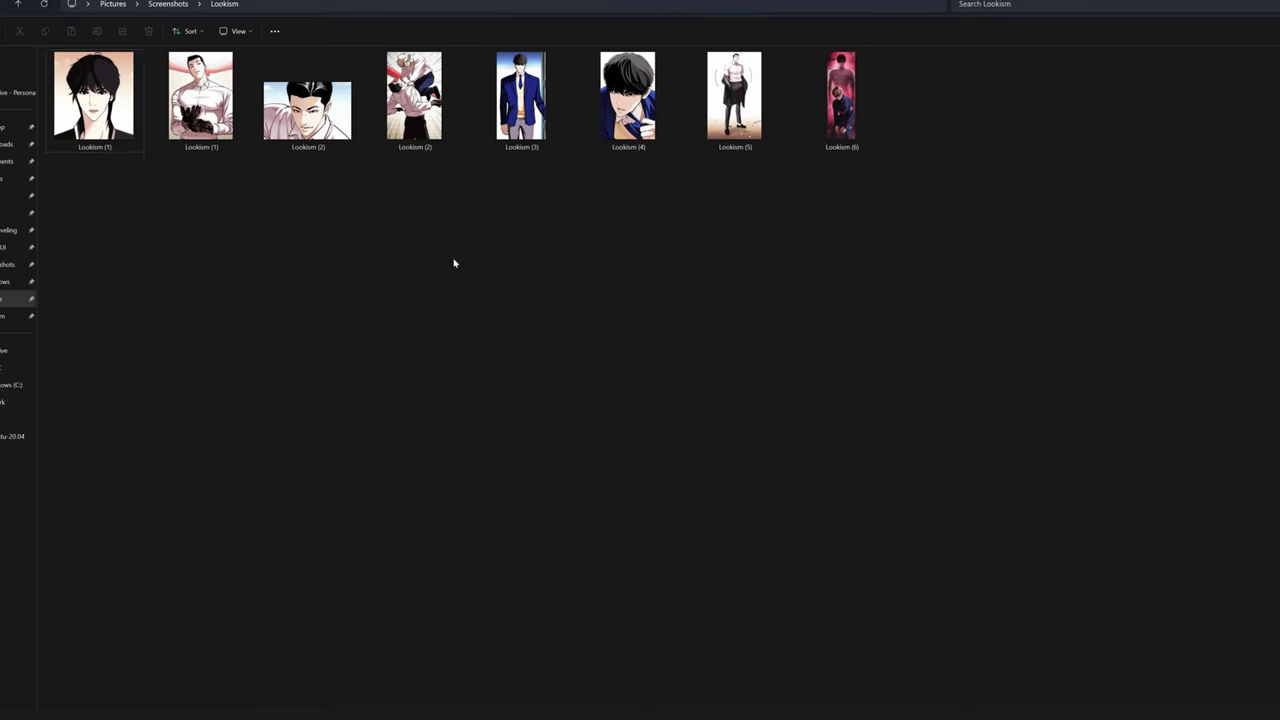
{"action": "right_click", "coordinate": [453, 263]}
{"action": "left_click", "coordinate": [634, 397]}
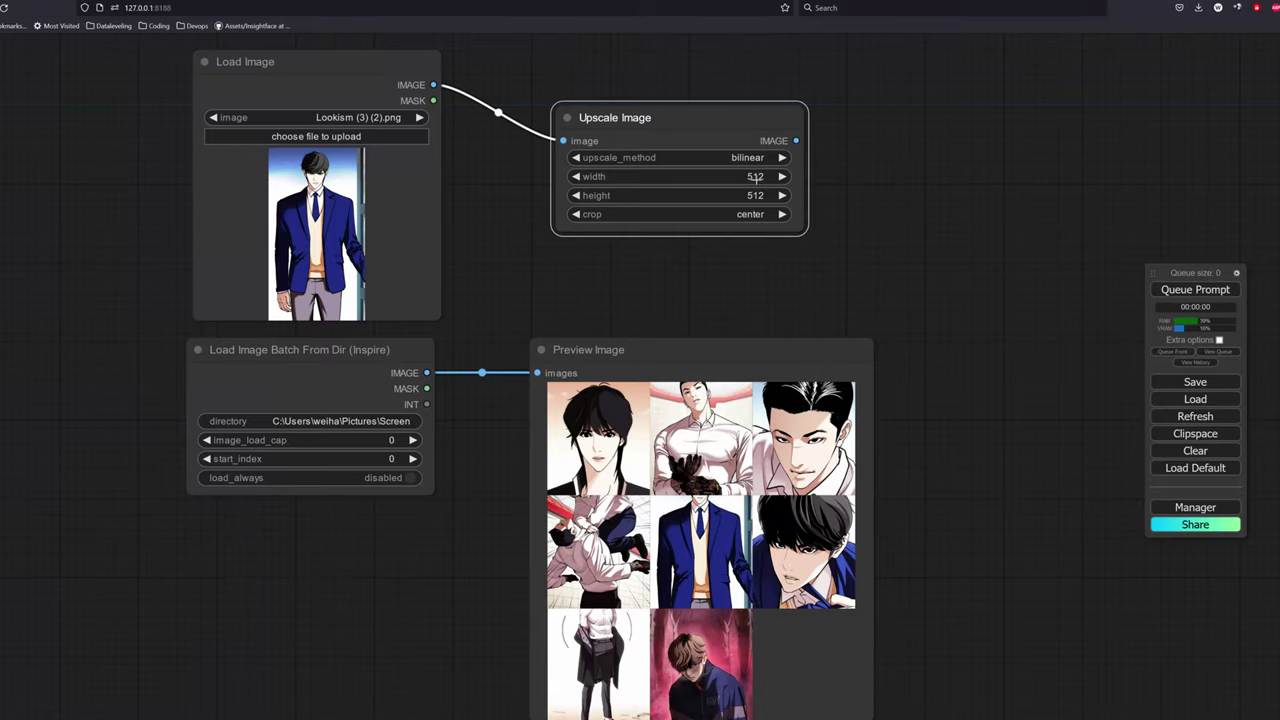
{"action": "left_click", "coordinate": [710, 176]}
{"action": "key", "text": "Return"}
{"action": "left_click", "coordinate": [699, 195]}
{"action": "type", "text": "530"}
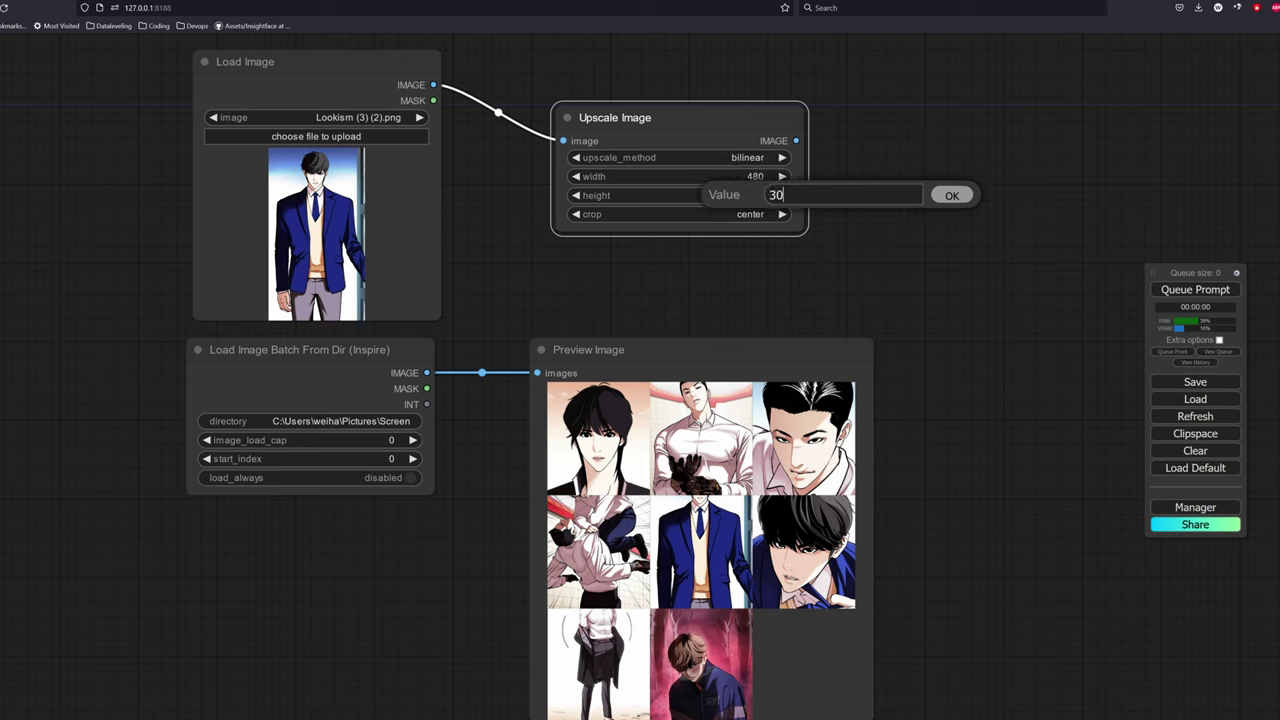
{"action": "key", "text": "Return"}
Preview the upscaled image and queue the prompt
{"action": "left_click_drag", "start_coordinate": [796, 140], "coordinate": [848, 143]}
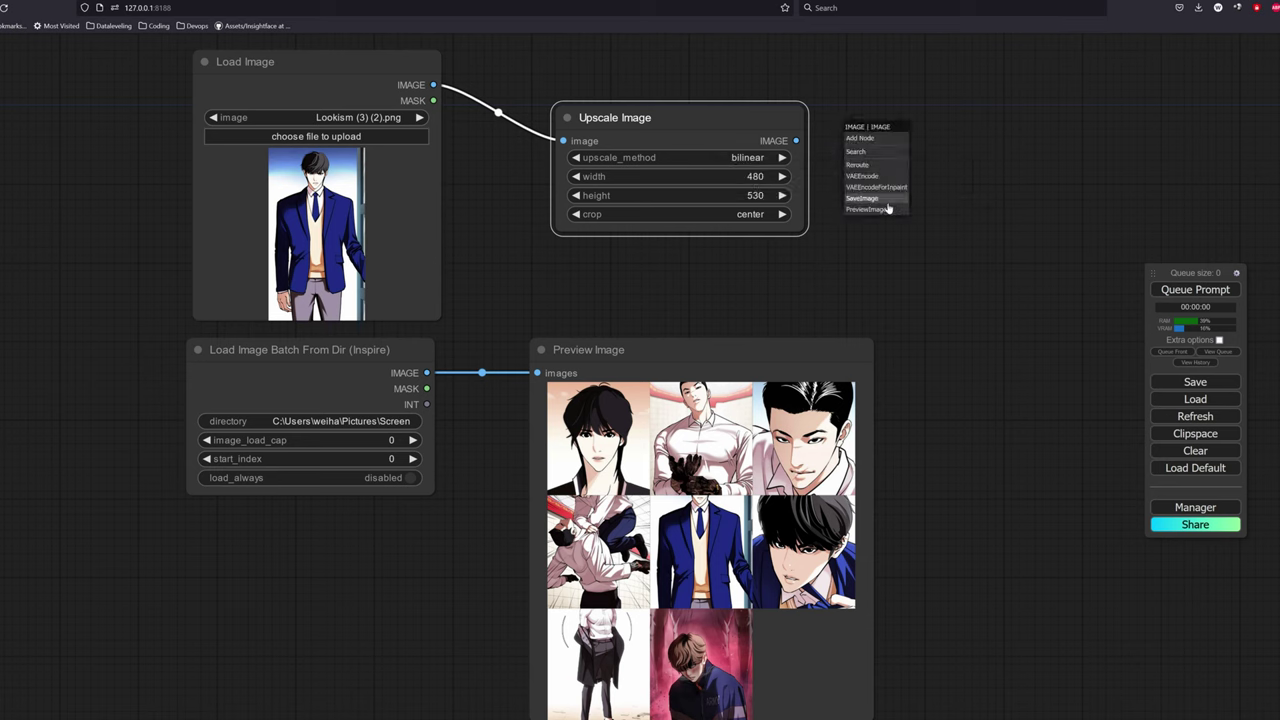
{"action": "left_click", "coordinate": [875, 204]}
{"action": "left_click", "coordinate": [1196, 291]}
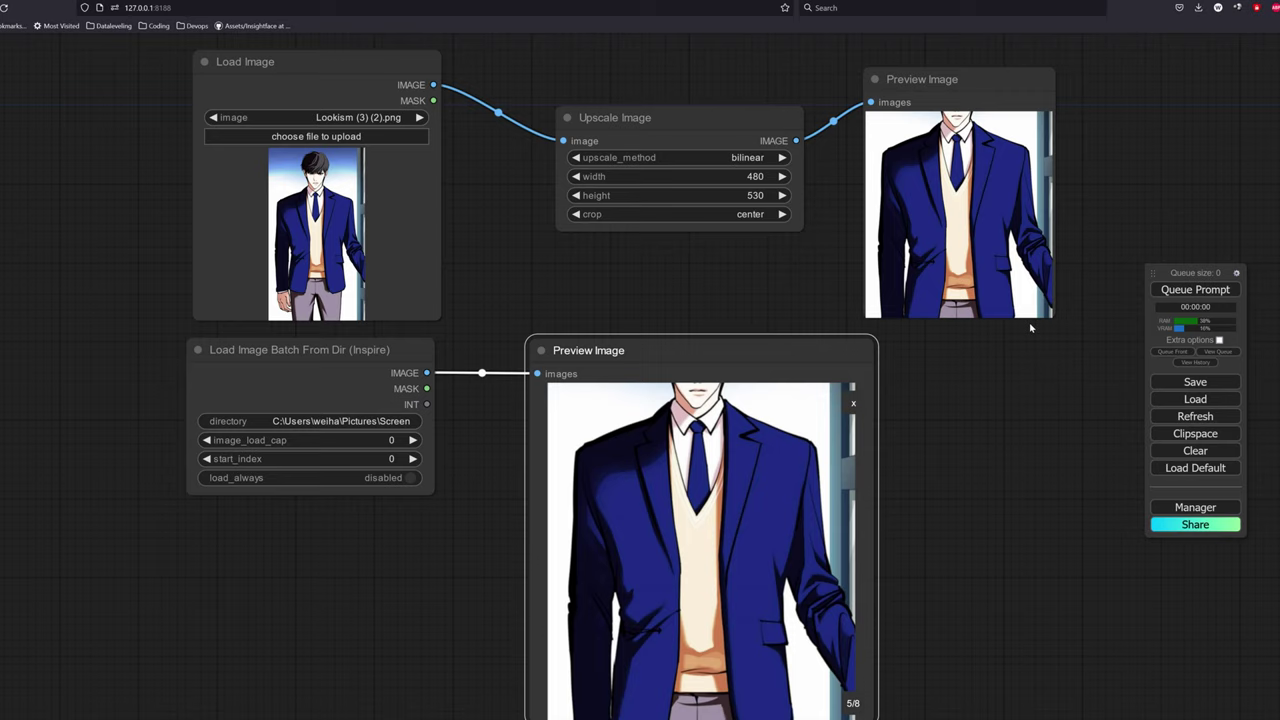
Delete the test Preview Image, Upscale Image and Load Image nodes
{"action": "left_click_drag", "start_coordinate": [951, 611], "coordinate": [923, 589]}
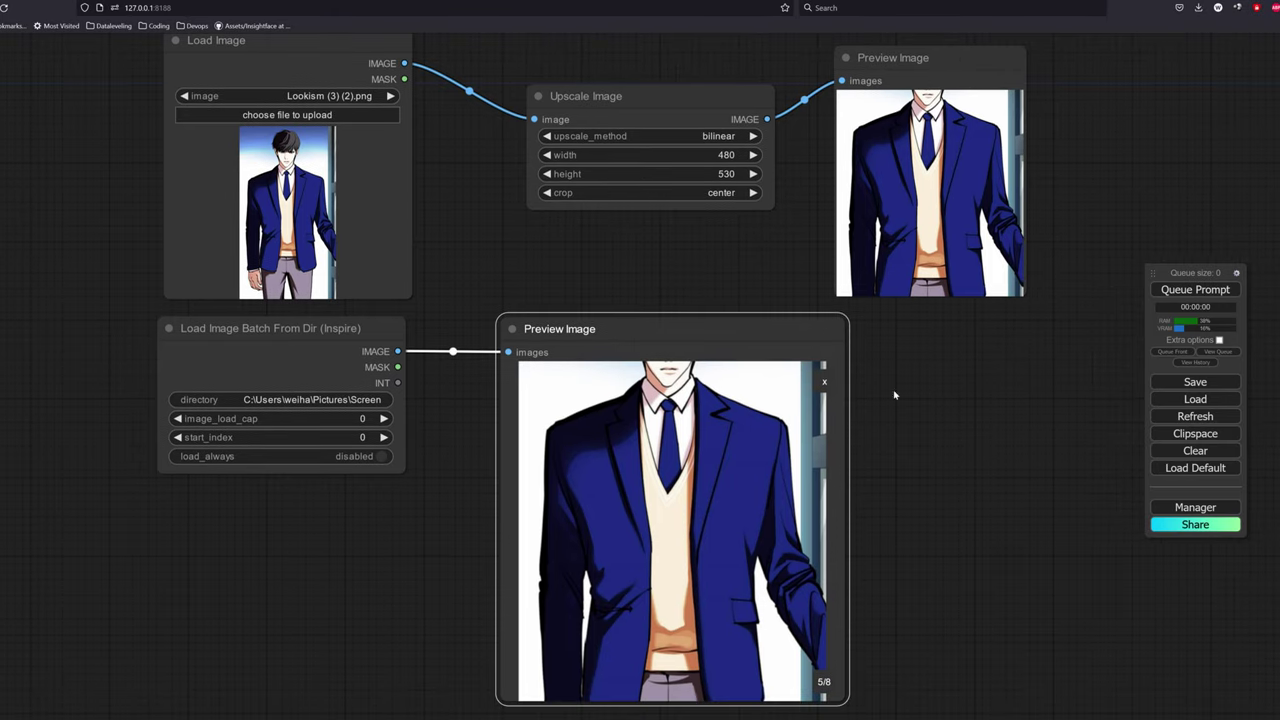
{"action": "left_click", "coordinate": [899, 68]}
{"action": "key", "text": "Delete"}
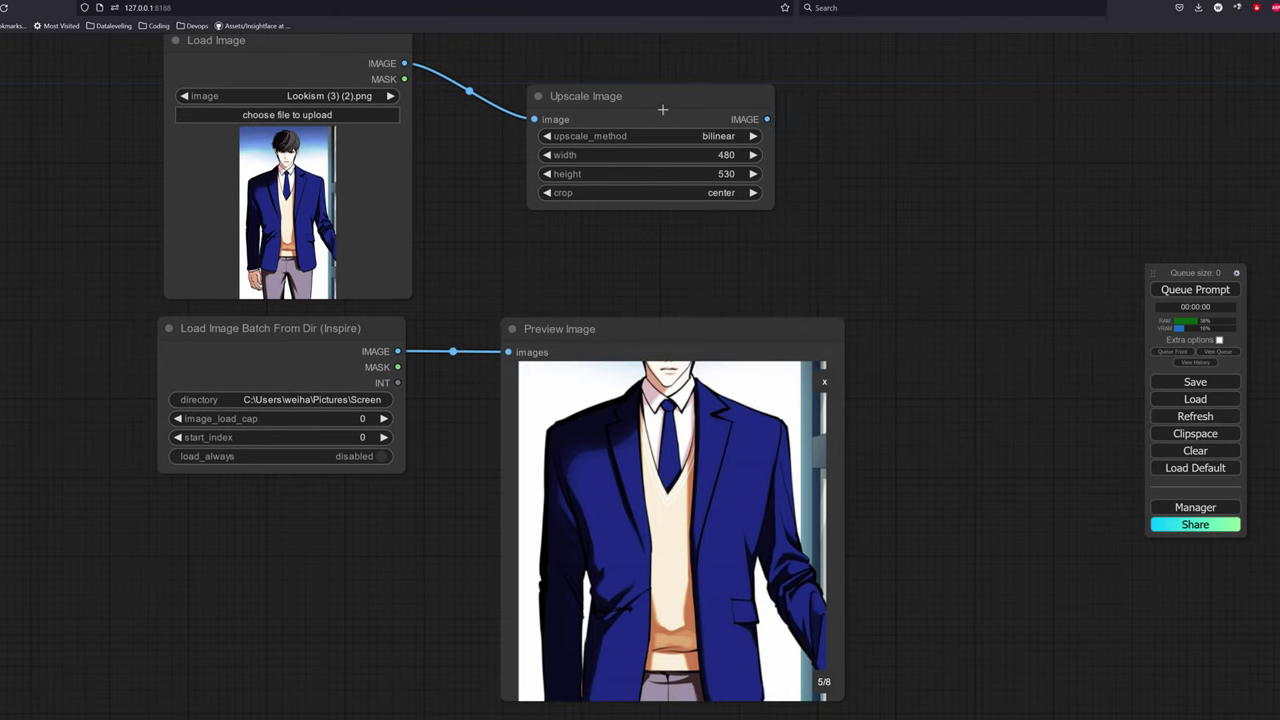
{"action": "left_click", "coordinate": [662, 109]}
{"action": "key", "text": "Delete"}
{"action": "left_click", "coordinate": [260, 40]}
{"action": "key", "text": "Delete"}
Add a Load Image List From Dir (Inspire) node below the batch loader
{"action": "left_click_drag", "start_coordinate": [757, 249], "coordinate": [800, 131]}
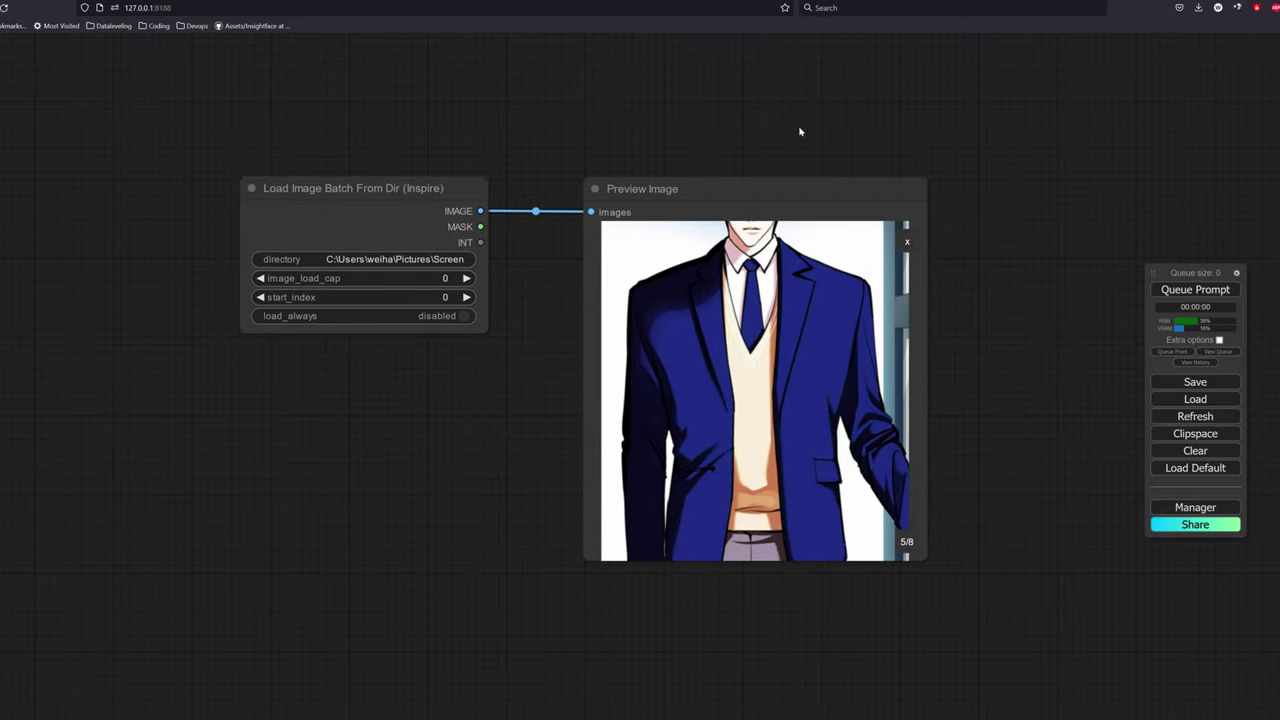
{"action": "right_click", "coordinate": [217, 438]}
{"action": "left_click", "coordinate": [229, 440]}
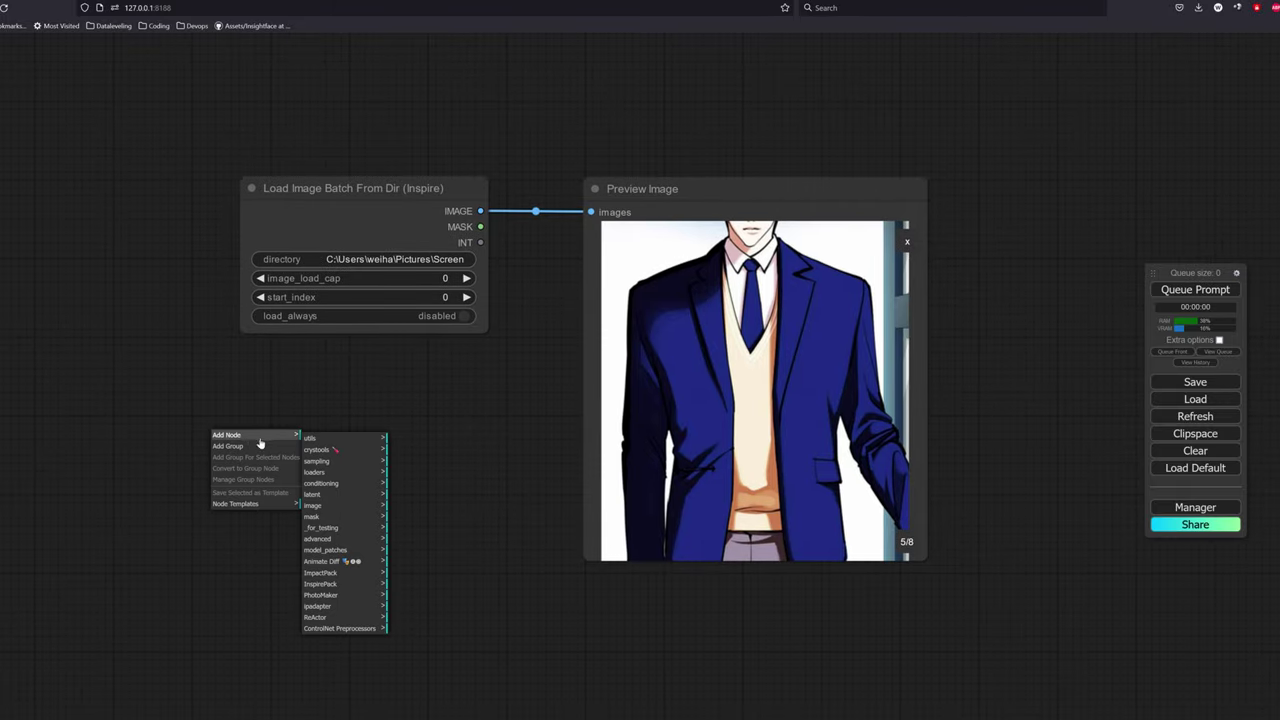
{"action": "left_click", "coordinate": [323, 507]}
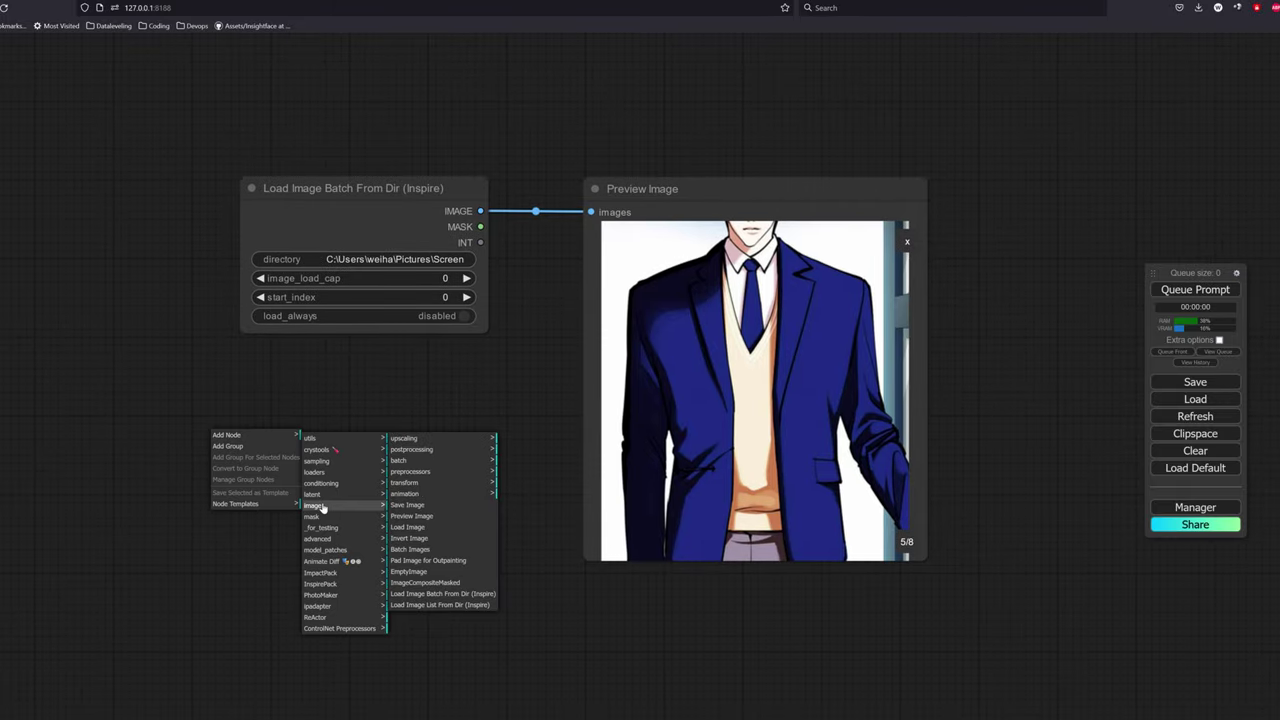
{"action": "left_click", "coordinate": [454, 605]}
{"action": "left_click_drag", "start_coordinate": [368, 423], "coordinate": [389, 374]}
Paste the image folder path into the list loader and connect it to Preview Image
{"action": "left_click", "coordinate": [400, 260]}
{"action": "key", "text": "ctrl+c"}
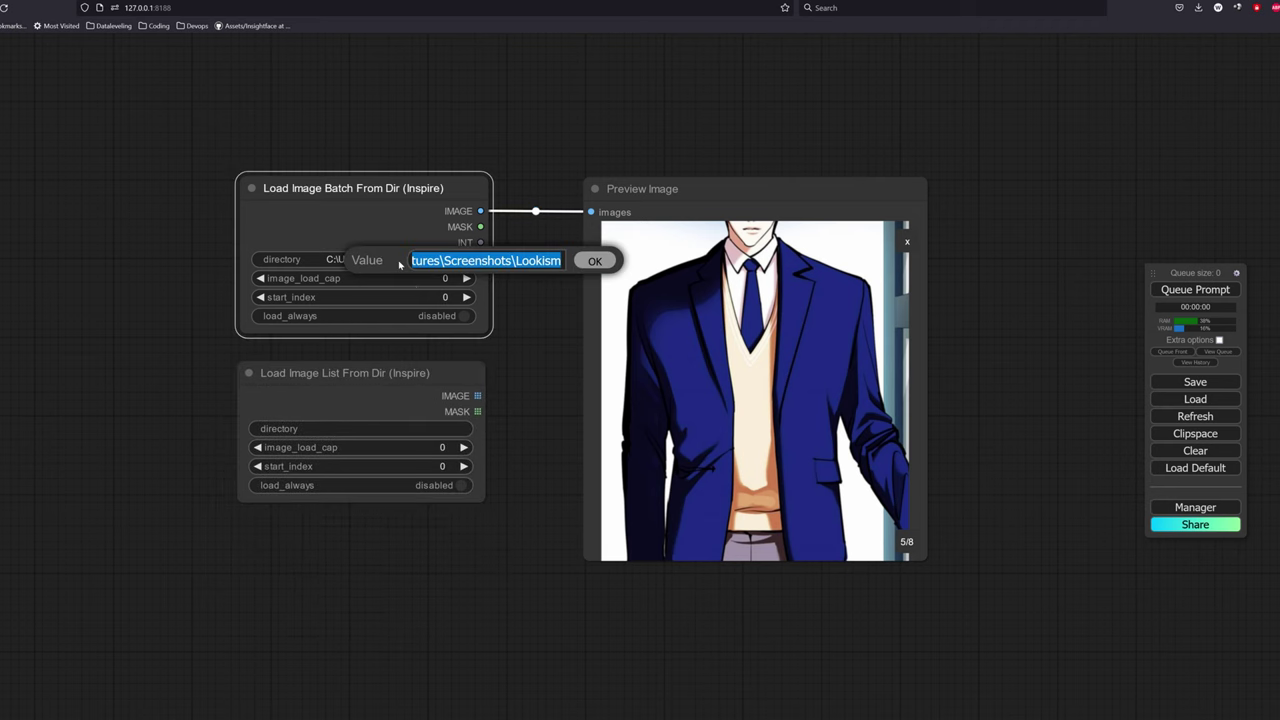
{"action": "left_click", "coordinate": [364, 434]}
{"action": "key", "text": "ctrl+v"}
{"action": "left_click", "coordinate": [557, 437]}
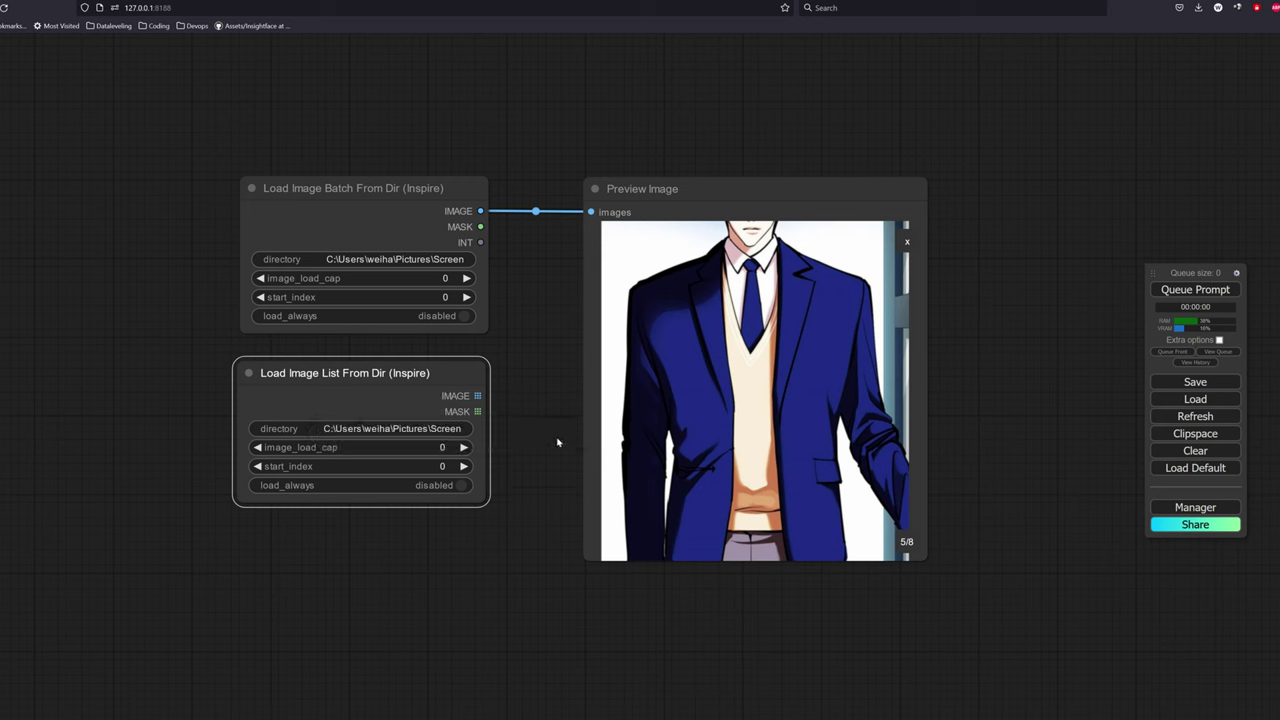
{"action": "left_click_drag", "start_coordinate": [478, 396], "coordinate": [591, 213]}
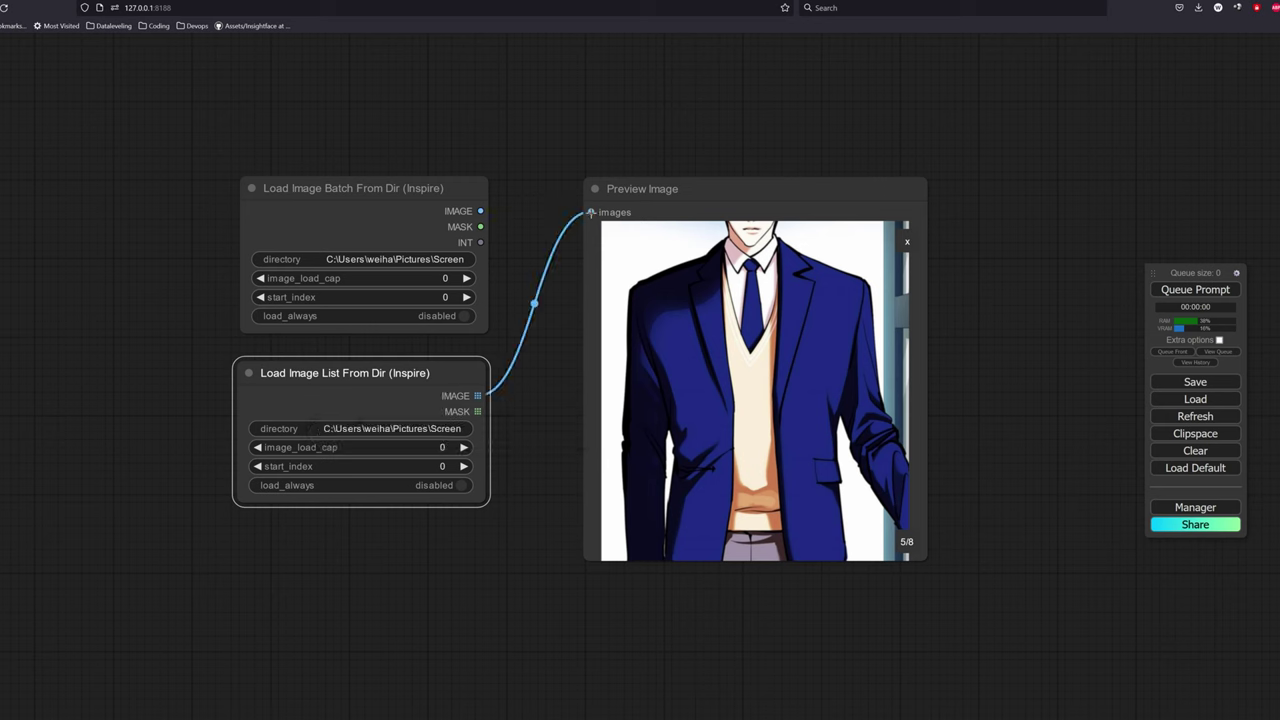
Queue the prompt and browse the loaded images before returning to the thumbnail grid
{"action": "left_click", "coordinate": [1185, 290]}
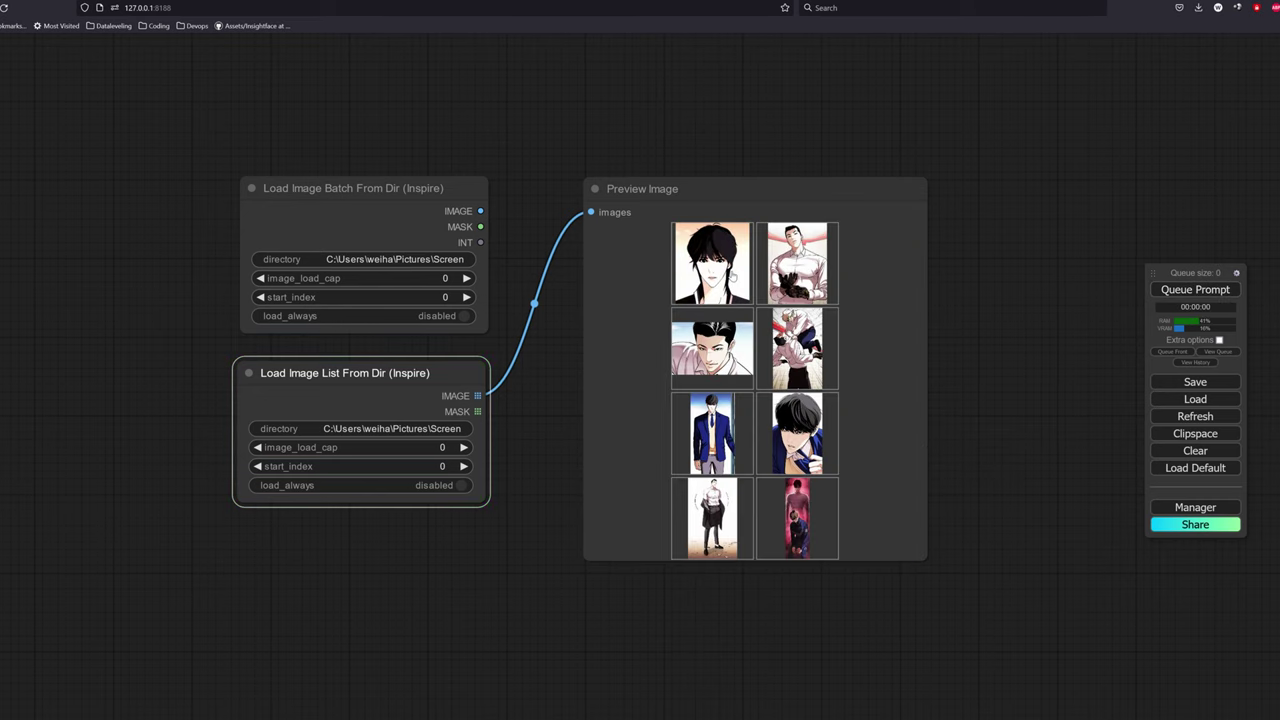
{"action": "left_click", "coordinate": [733, 283]}
{"action": "key", "text": "Right"}
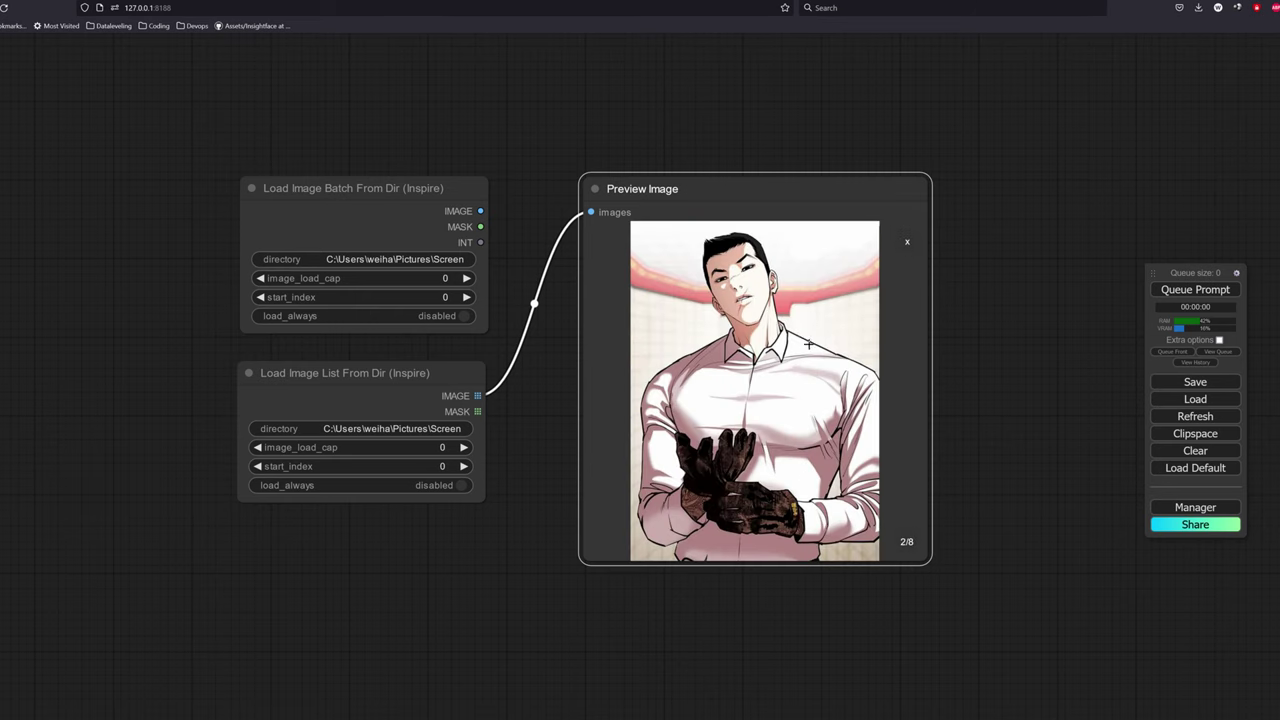
{"action": "key", "text": "Right"}
{"action": "key", "text": "Right"}
{"action": "key", "text": "Right"}
{"action": "key", "text": "Right"}
{"action": "key", "text": "Right"}
{"action": "key", "text": "Right"}
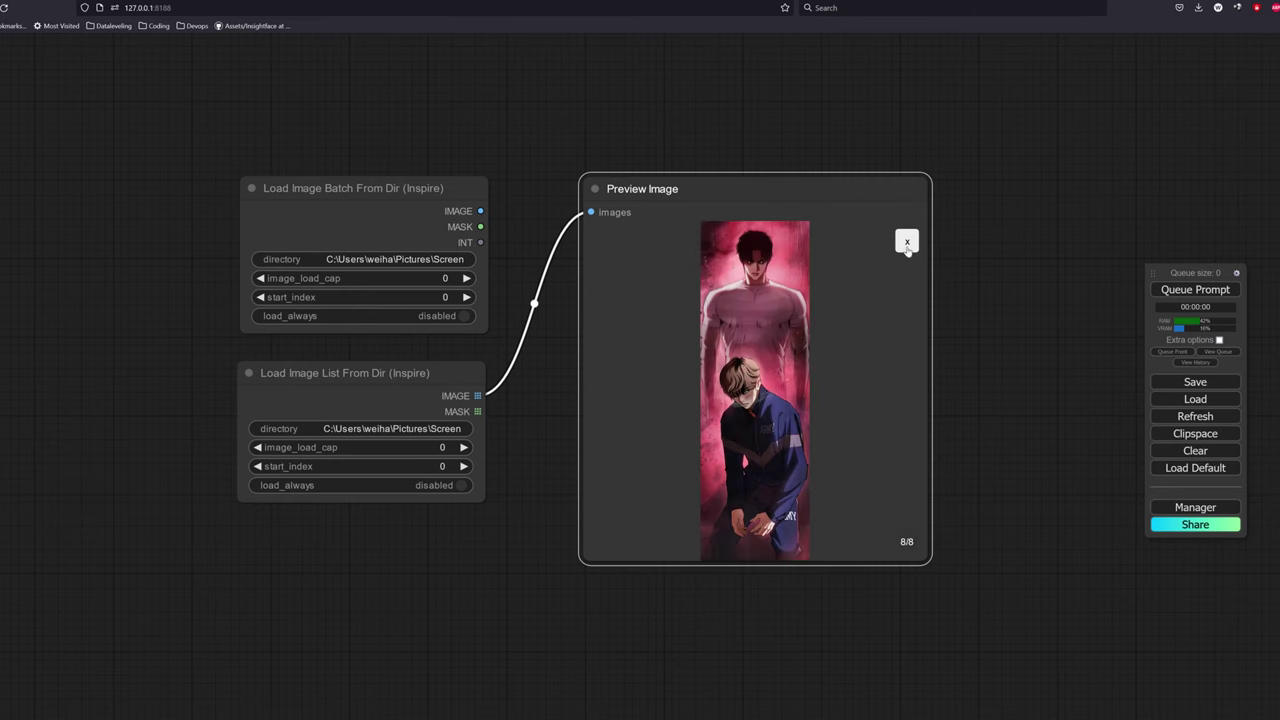
{"action": "left_click", "coordinate": [907, 245]}
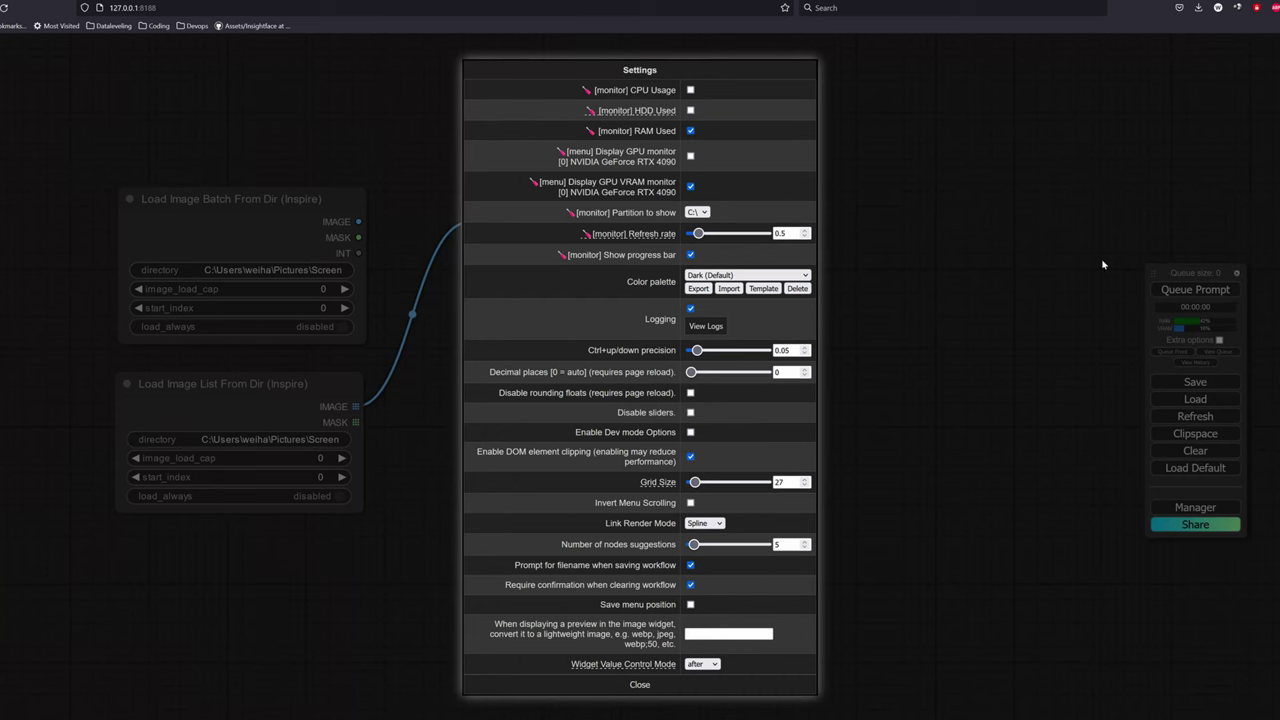
Try the CPU, HDD and GPU monitors, switch all but VRAM off, and close Settings
{"action": "left_click", "coordinate": [690, 90]}
{"action": "left_click", "coordinate": [691, 111]}
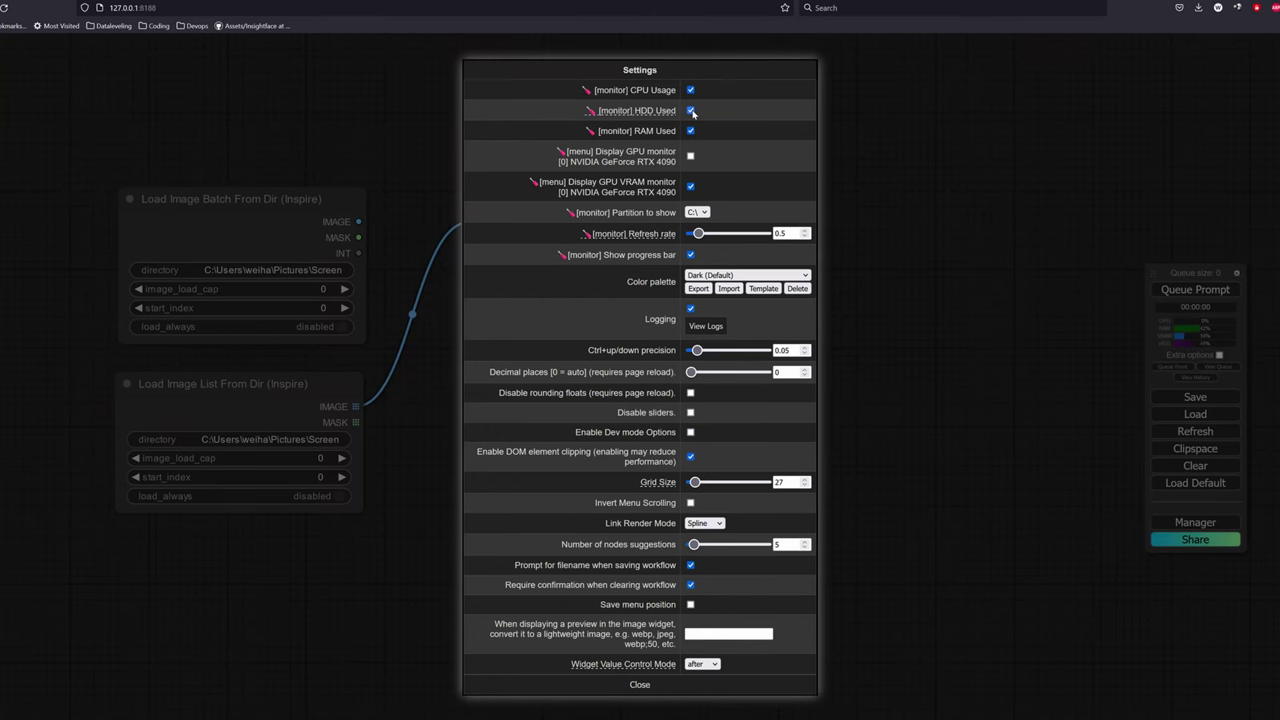
{"action": "left_click", "coordinate": [690, 156]}
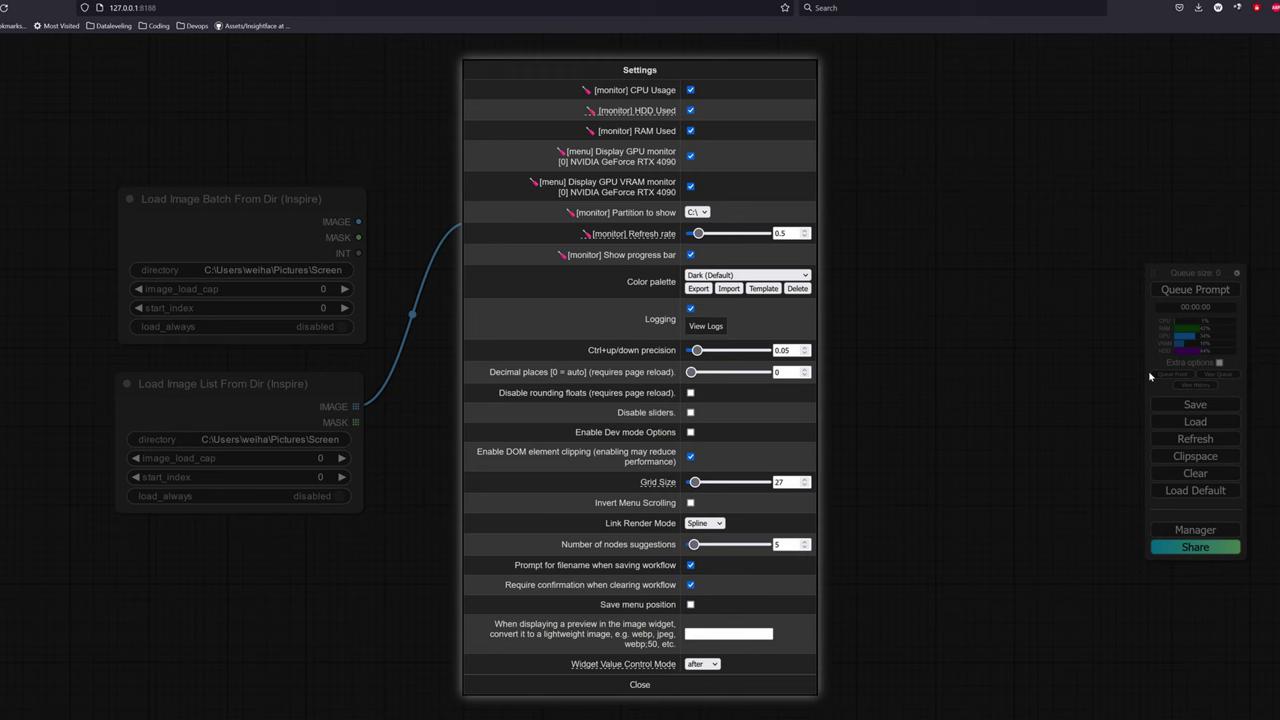
{"action": "left_click", "coordinate": [690, 90]}
{"action": "left_click", "coordinate": [690, 131]}
{"action": "left_click", "coordinate": [690, 156]}
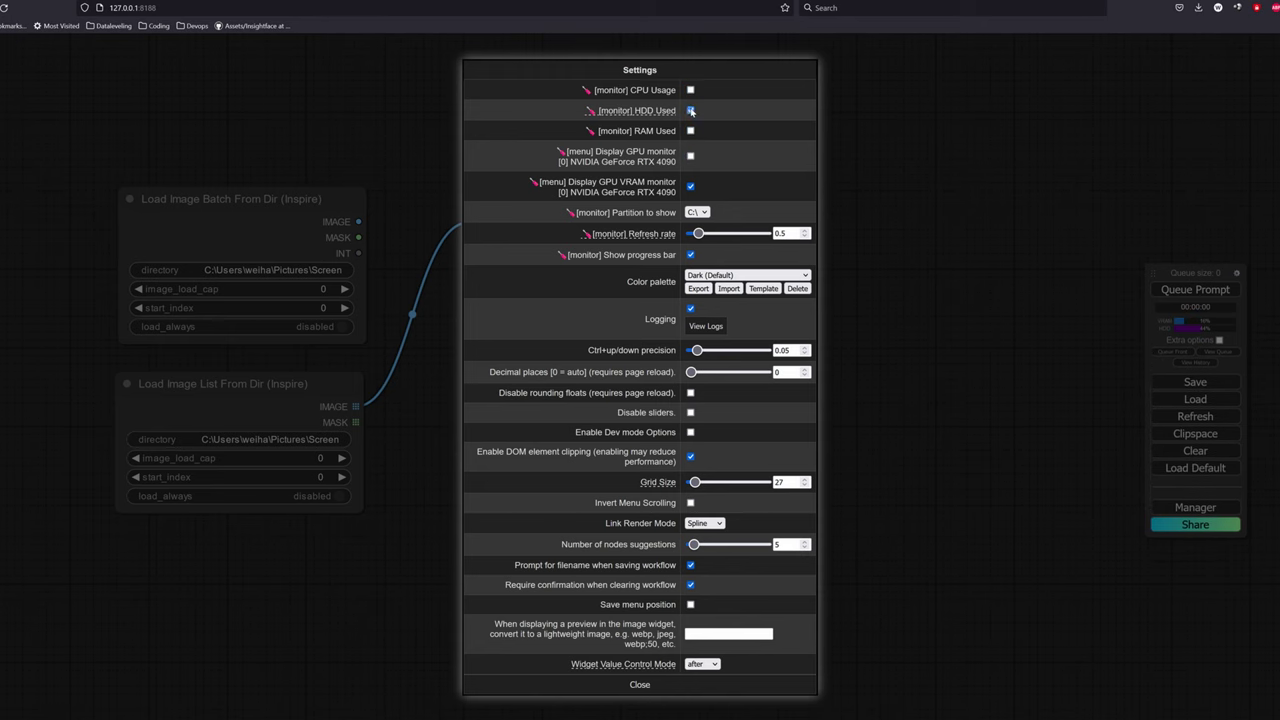
{"action": "left_click", "coordinate": [690, 111]}
{"action": "left_click", "coordinate": [640, 685]}
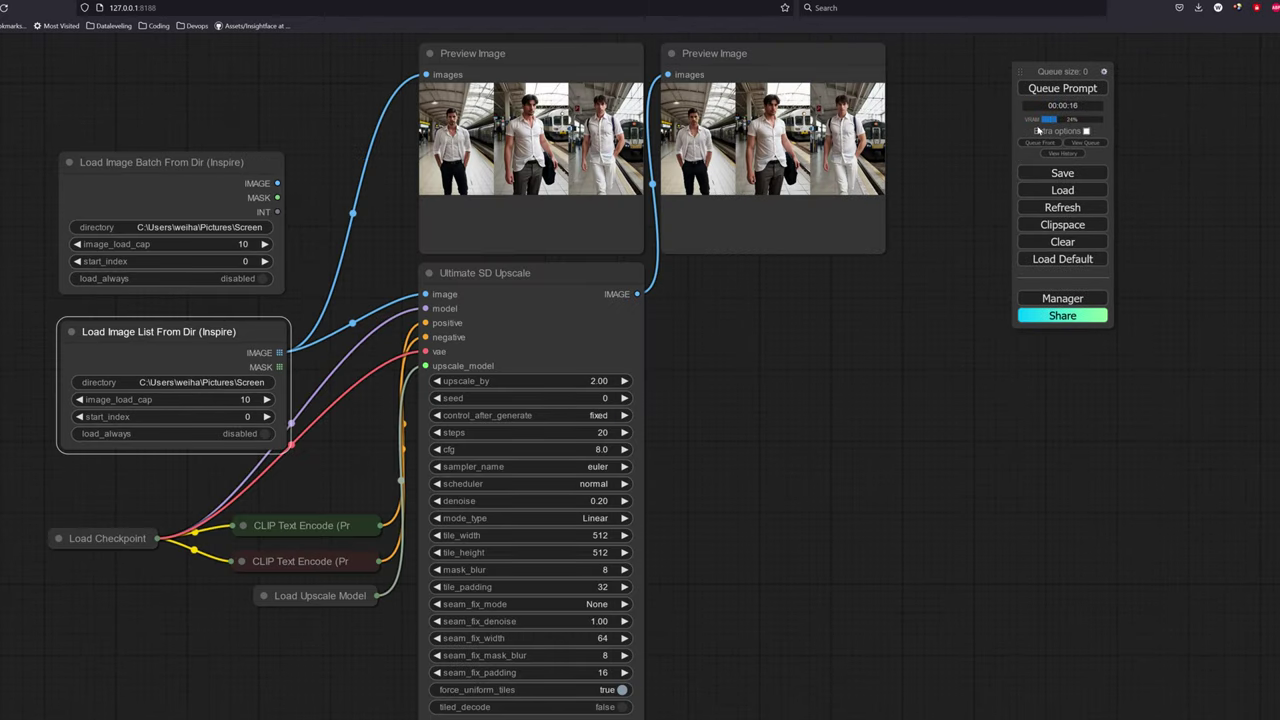
Connect Load Image Batch's IMAGE output to Ultimate SD Upscale's image input and rerun the upscale
{"action": "left_click", "coordinate": [1062, 88]}
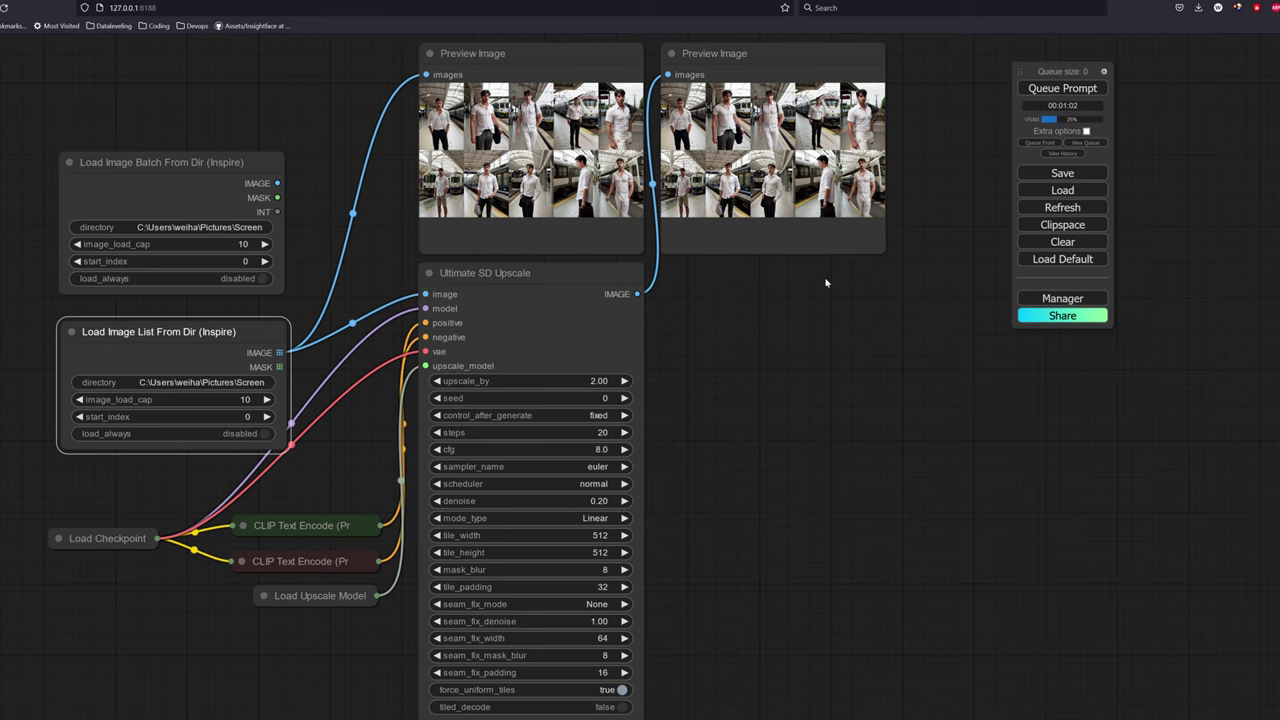
{"action": "left_click_drag", "start_coordinate": [278, 183], "coordinate": [425, 294]}
{"action": "left_click", "coordinate": [1050, 88]}
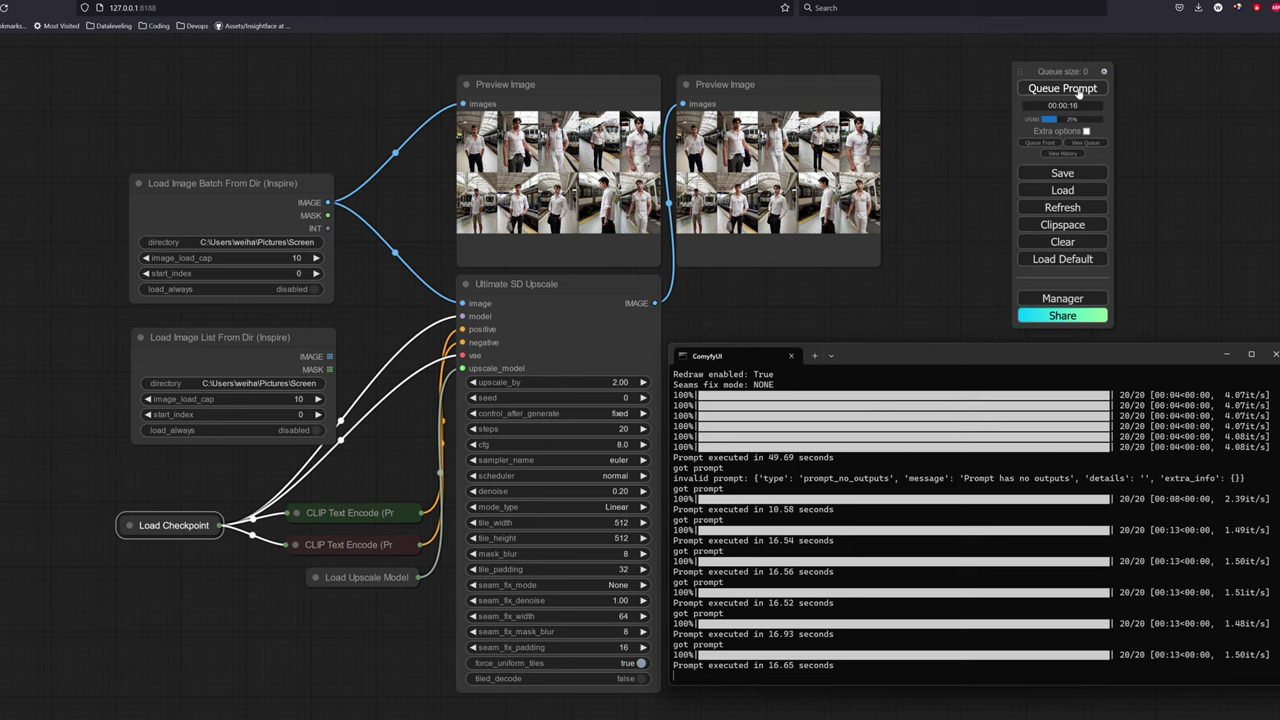
Set the batch loader's image_load_cap to 15 and upscale those 15 images
{"action": "left_click", "coordinate": [256, 257]}
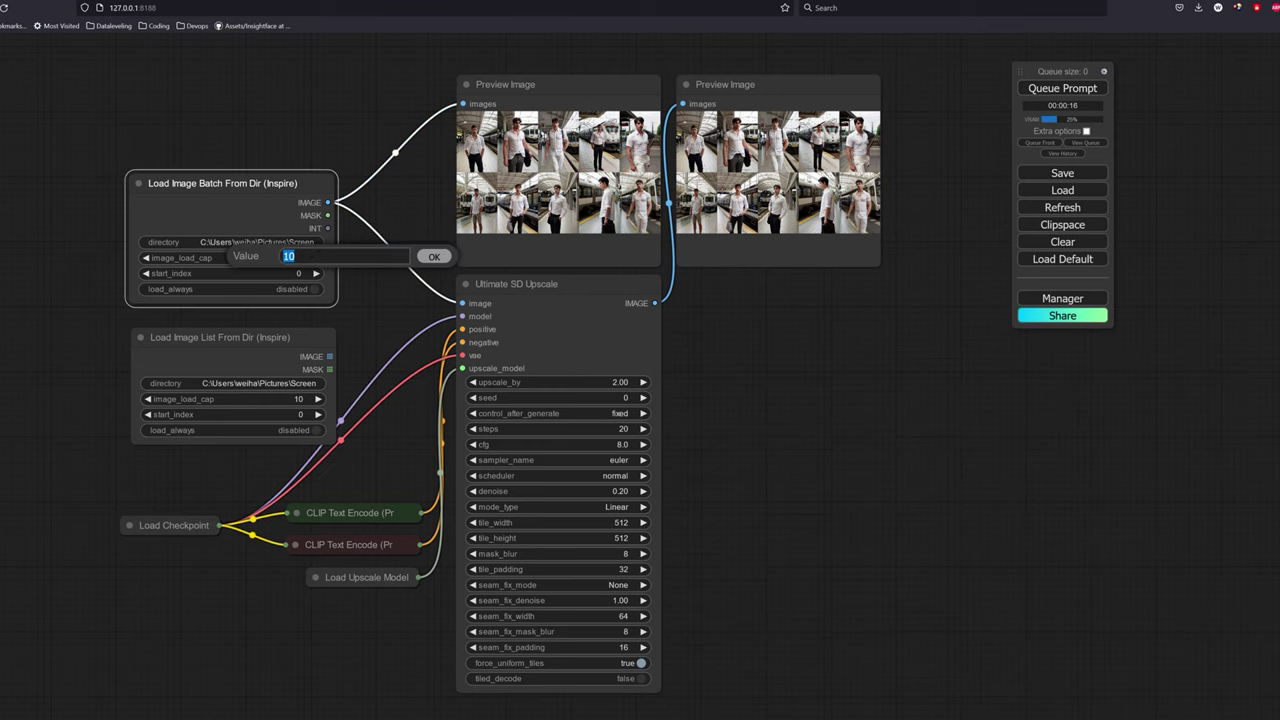
{"action": "type", "text": "1"}
{"action": "key", "text": "Return"}
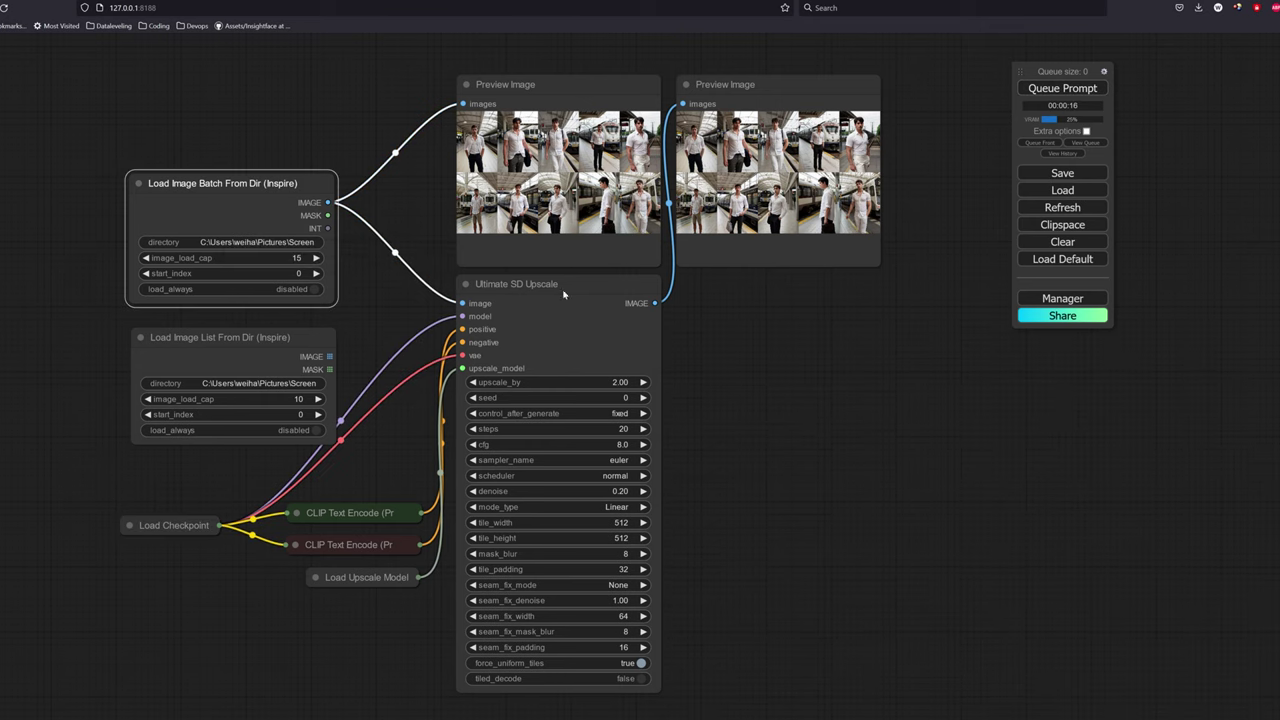
{"action": "left_click", "coordinate": [1042, 87]}
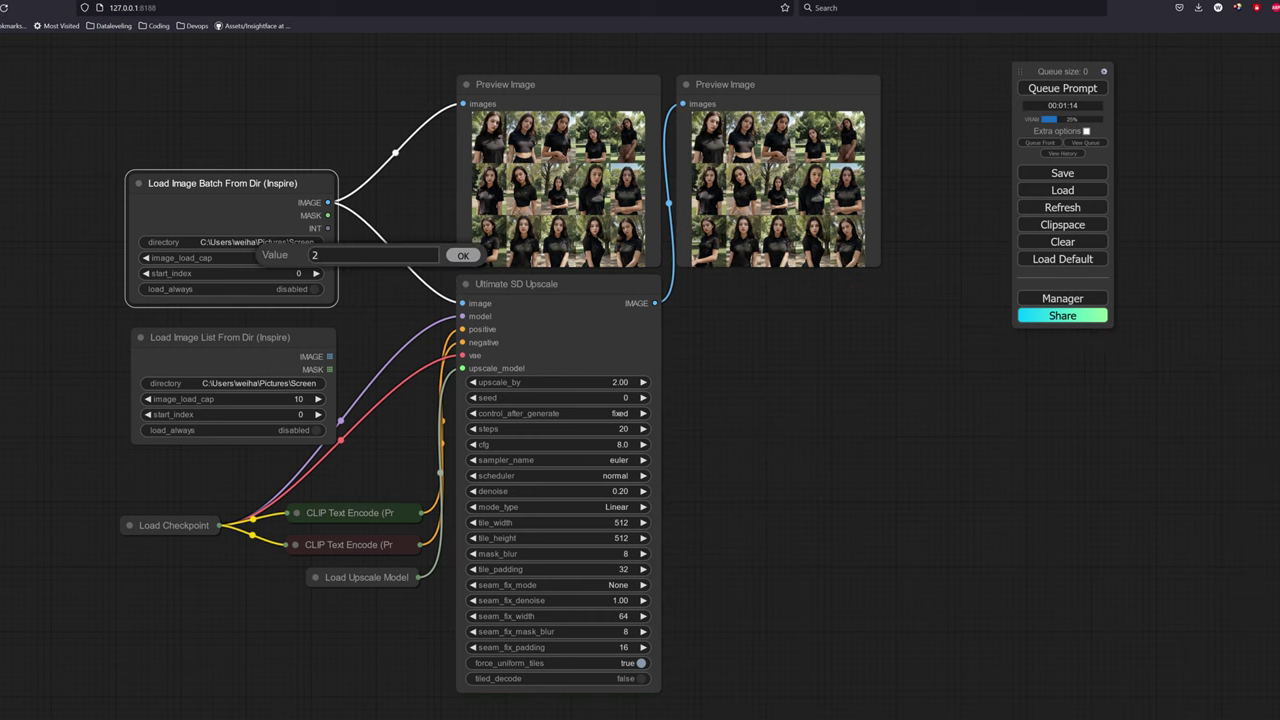
Raise image_load_cap to 25 and upscale all 25 images
{"action": "type", "text": "5"}
{"action": "key", "text": "Return"}
{"action": "left_click", "coordinate": [1062, 90]}
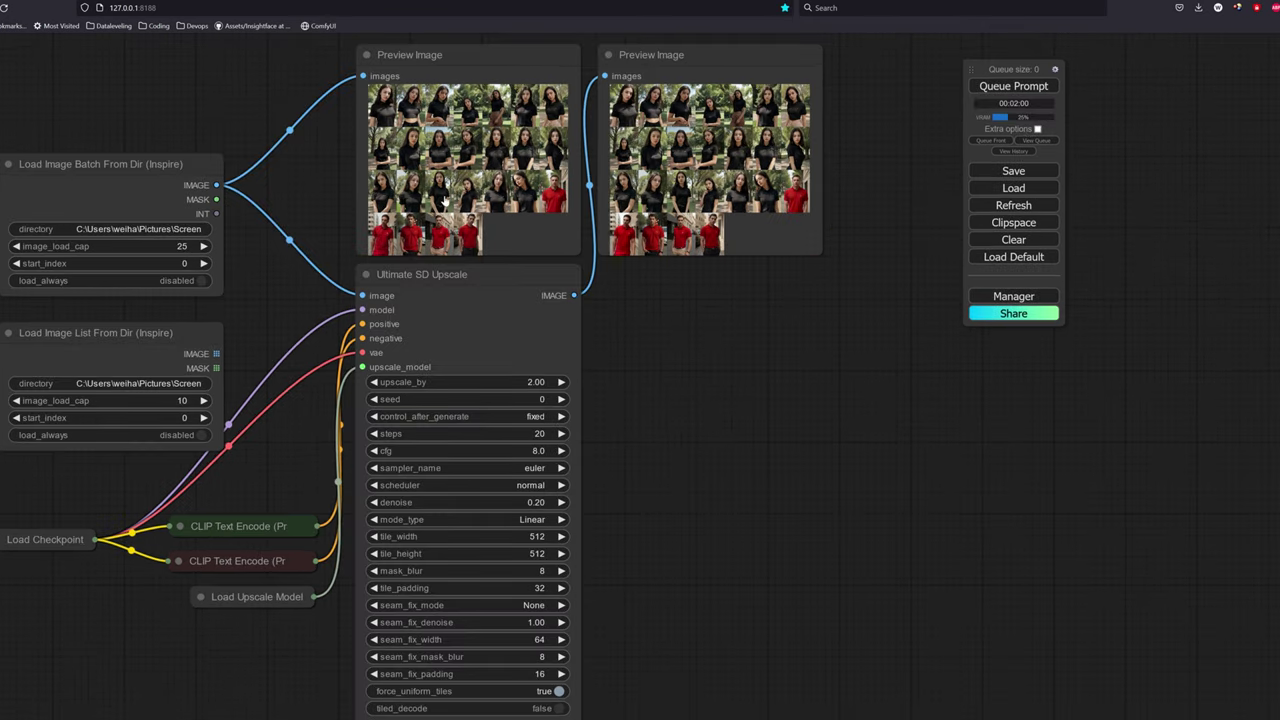
Add a Rebatch Images node from the loader's IMAGE output with batch_size 25
{"action": "left_click_drag", "start_coordinate": [216, 185], "coordinate": [318, 207]}
{"action": "left_click", "coordinate": [317, 205]}
{"action": "type", "text": "batch"}
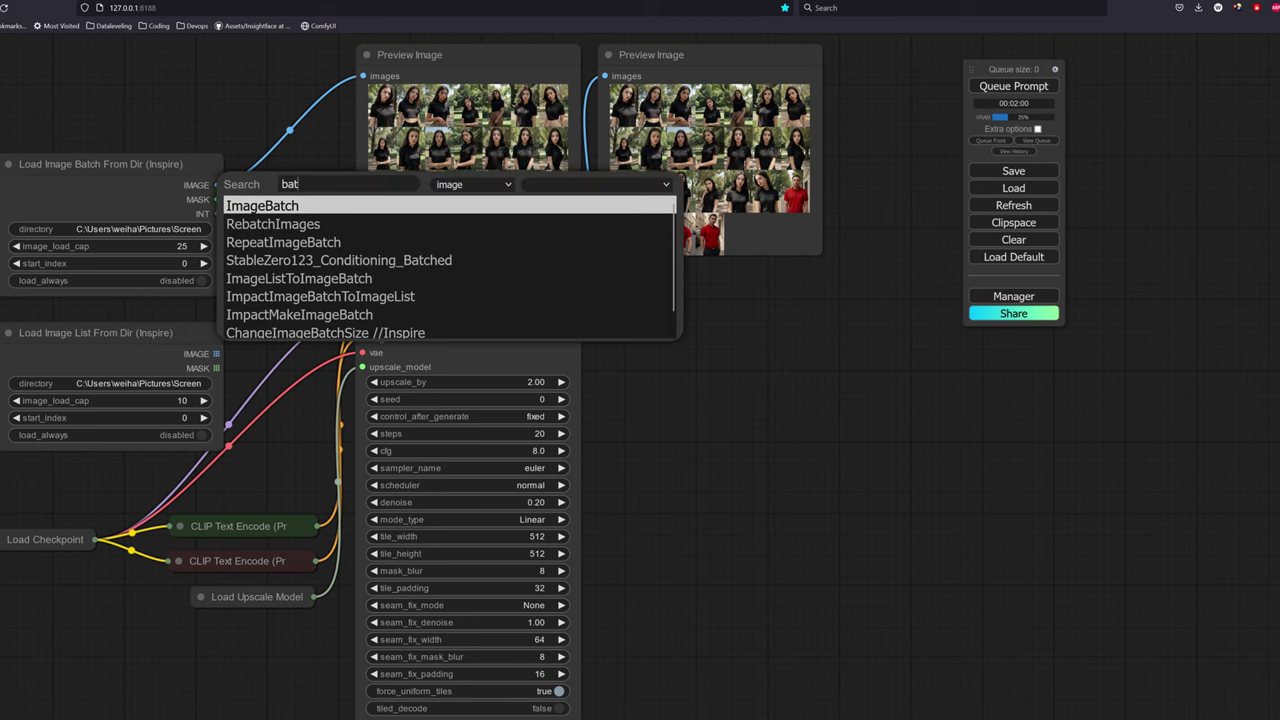
{"action": "left_click", "coordinate": [289, 225]}
{"action": "left_click_drag", "start_coordinate": [429, 210], "coordinate": [443, 186]}
{"action": "left_click", "coordinate": [520, 205]}
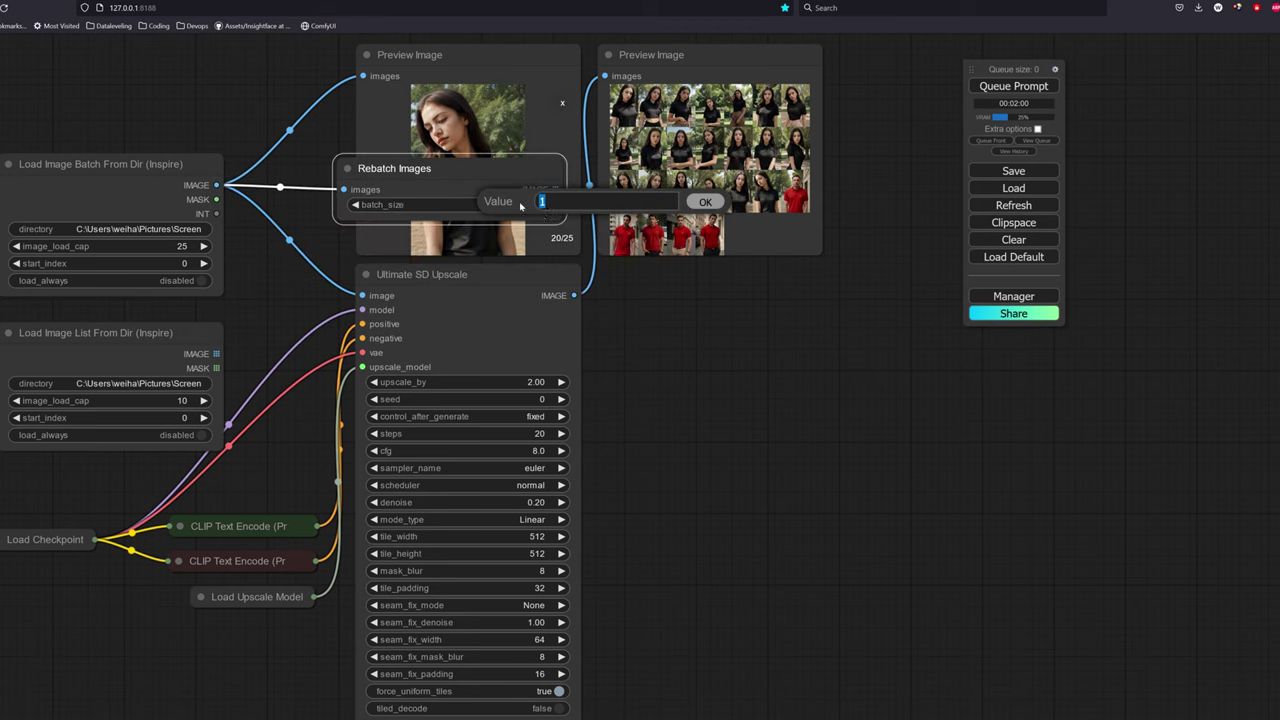
{"action": "type", "text": "25"}
{"action": "left_click", "coordinate": [705, 201]}
{"action": "left_click", "coordinate": [562, 102]}
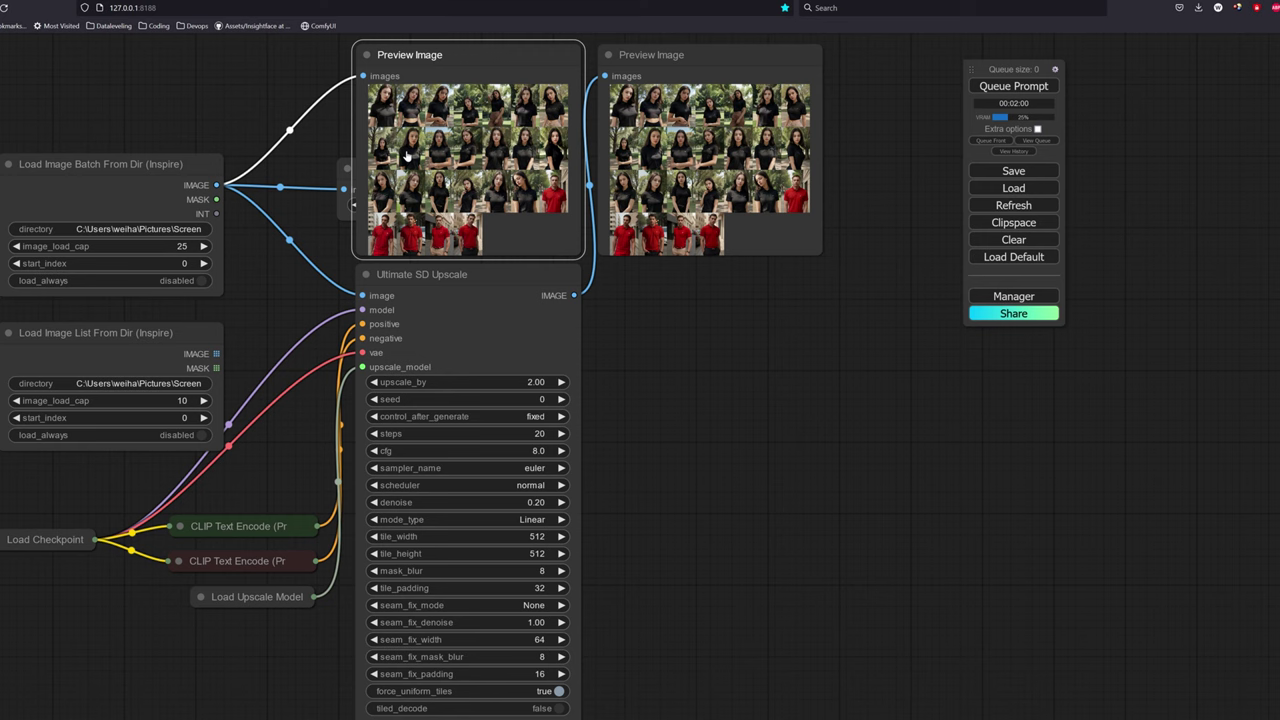
Wire the batch loader through Rebatch Images into Ultimate SD Upscale and arrange the nodes
{"action": "left_click_drag", "start_coordinate": [343, 186], "coordinate": [343, 187]}
{"action": "left_click_drag", "start_coordinate": [352, 169], "coordinate": [330, 171]}
{"action": "left_click_drag", "start_coordinate": [541, 191], "coordinate": [362, 297]}
{"action": "left_click_drag", "start_coordinate": [463, 184], "coordinate": [380, 220]}
{"action": "left_click_drag", "start_coordinate": [169, 176], "coordinate": [173, 133]}
{"action": "left_click_drag", "start_coordinate": [313, 210], "coordinate": [225, 268]}
Set image_load_cap to 0 to load every image, run the upscale, and watch the console
{"action": "left_click_drag", "start_coordinate": [190, 188], "coordinate": [160, 188]}
{"action": "key", "text": "alt+Tab"}
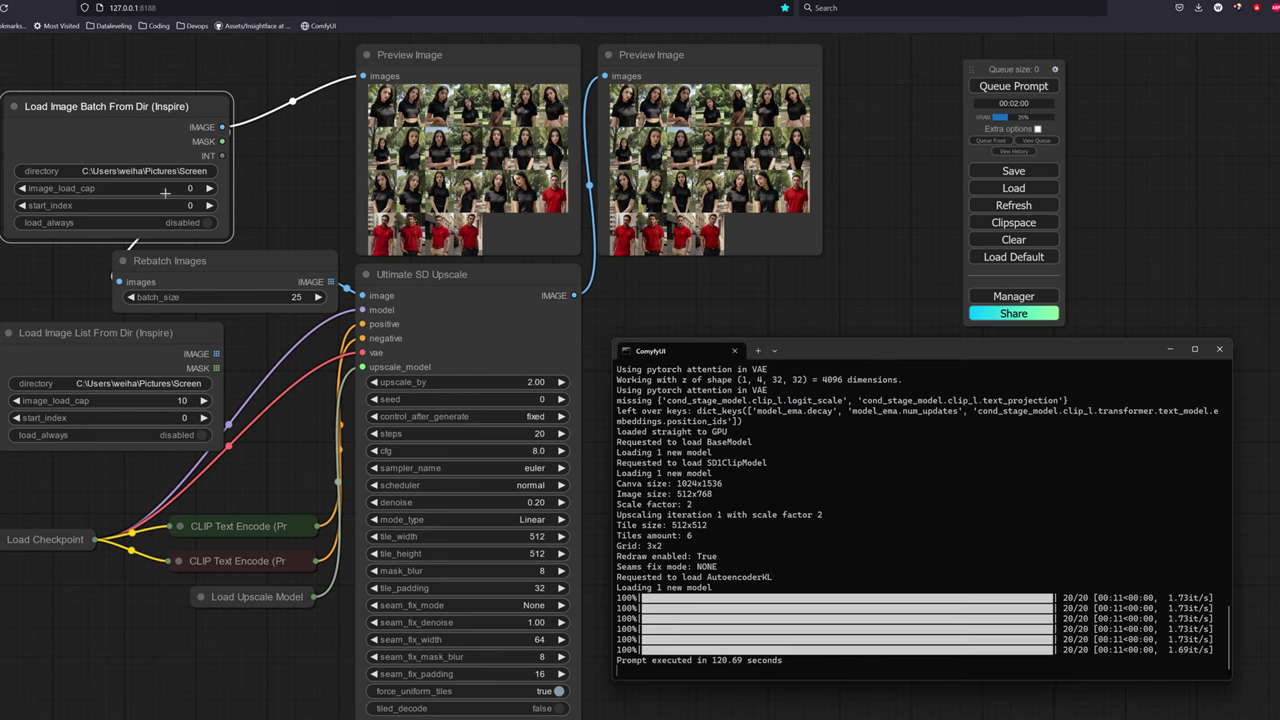
{"action": "left_click", "coordinate": [1022, 88]}
{"action": "key", "text": "alt+Tab"}
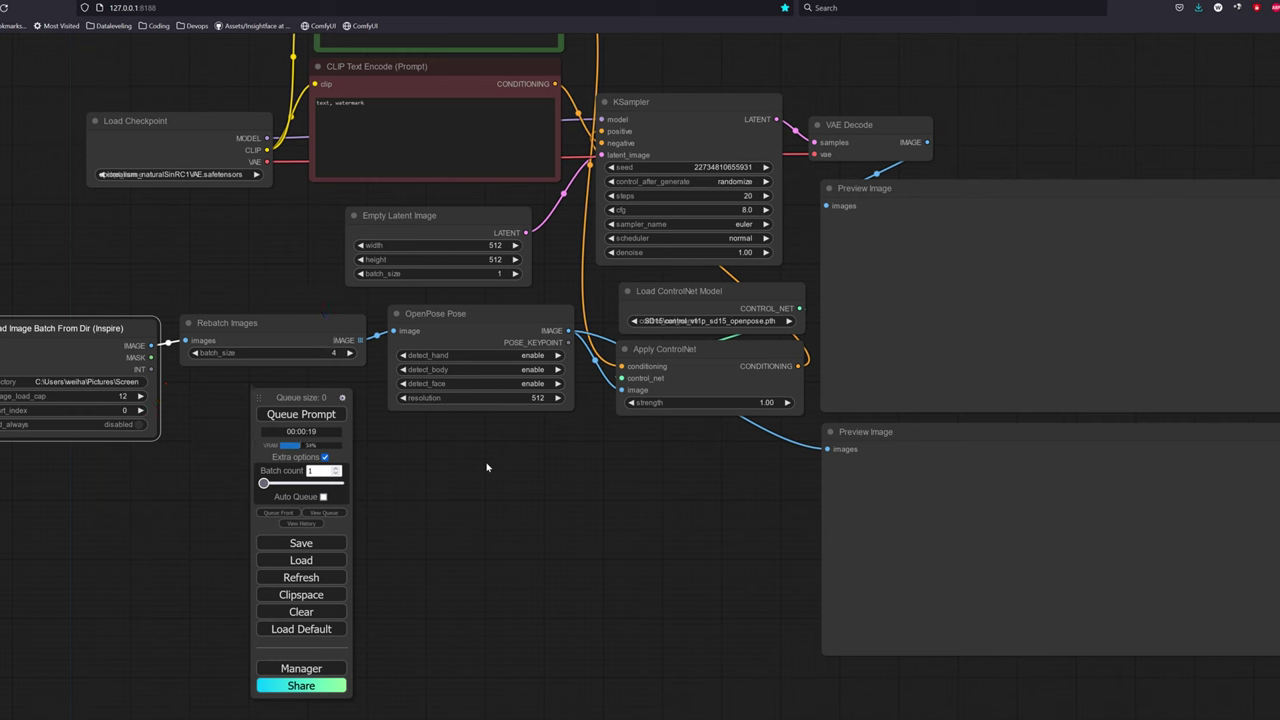
Set Empty Latent Image batch_size to 4 and queue one run of the pose workflow
{"action": "left_click", "coordinate": [494, 272]}
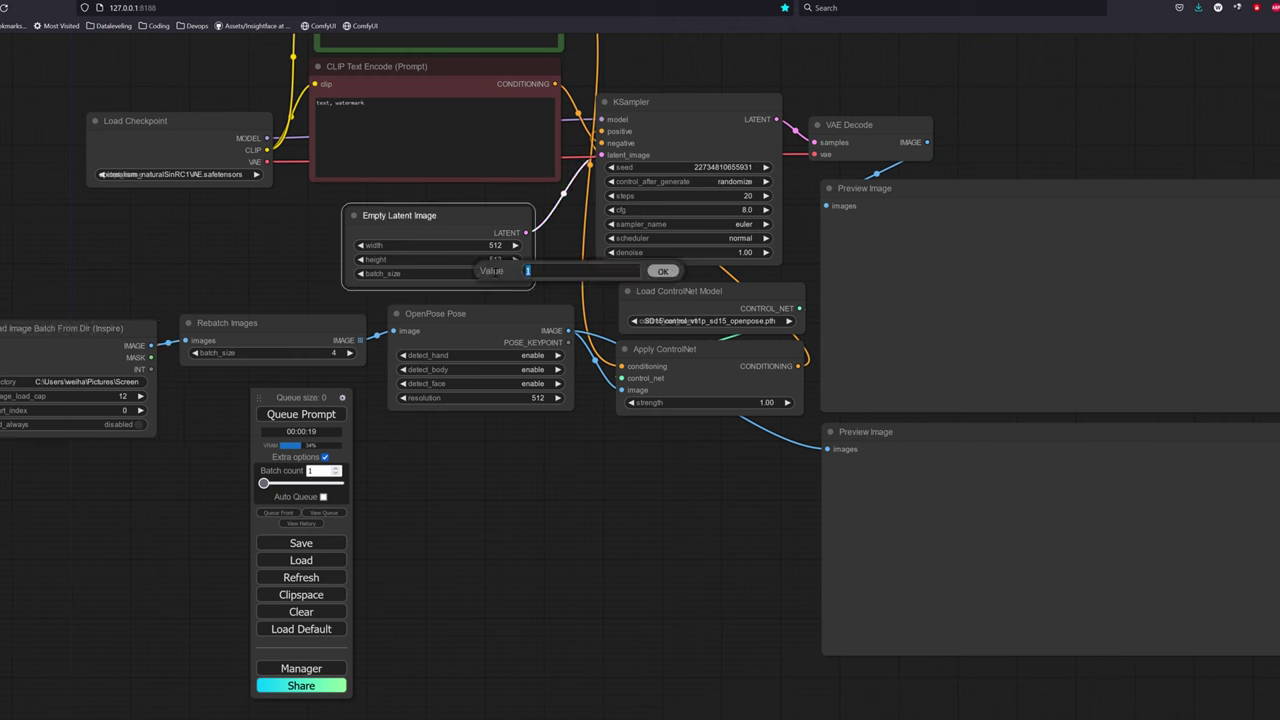
{"action": "type", "text": "4"}
{"action": "left_click", "coordinate": [662, 272]}
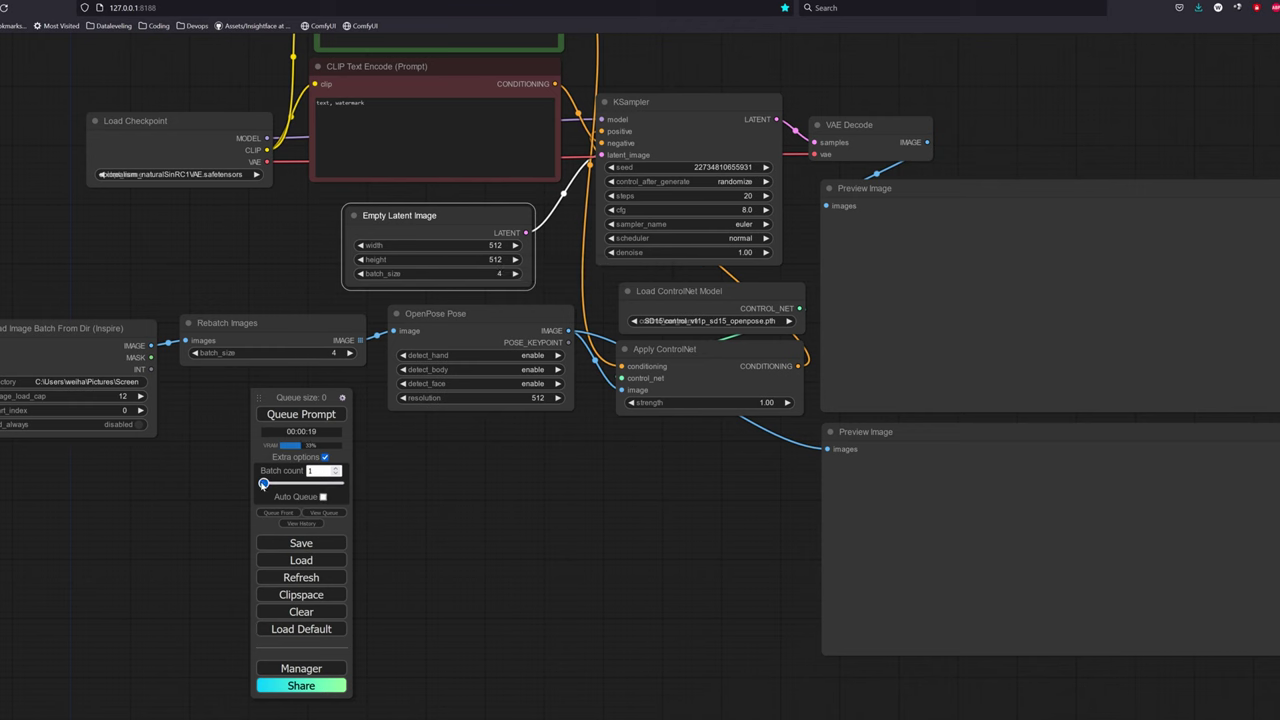
{"action": "mouse_move", "coordinate": [263, 483]}
{"action": "left_mouse_down"}
{"action": "mouse_move", "coordinate": [340, 483]}
{"action": "mouse_move", "coordinate": [246, 483]}
{"action": "left_mouse_up"}
{"action": "left_click", "coordinate": [308, 414]}
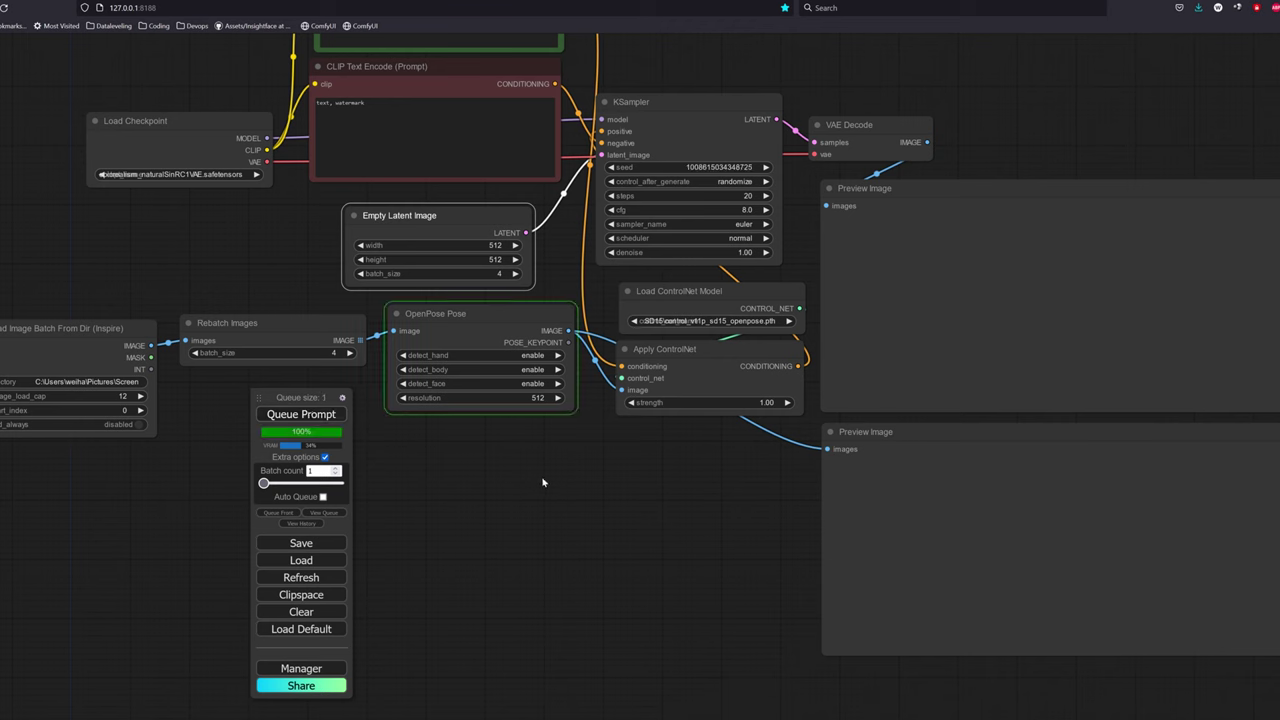